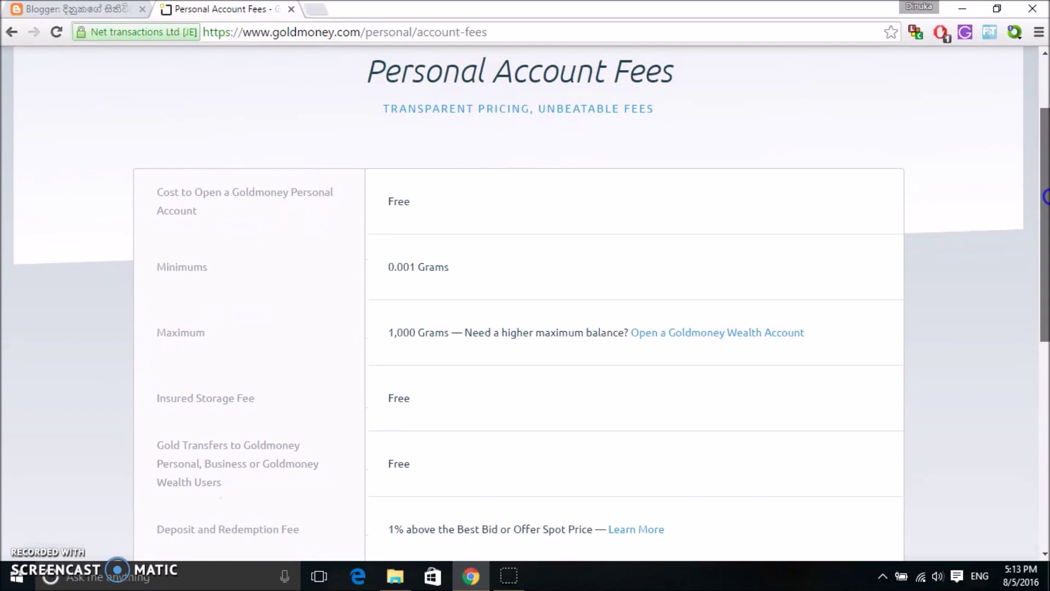
Step: Review the Personal Account Fees table and open the sign-up form for a personal account
{"action": "left_click_drag", "start_coordinate": [1045, 200], "coordinate": [1046, 233]}
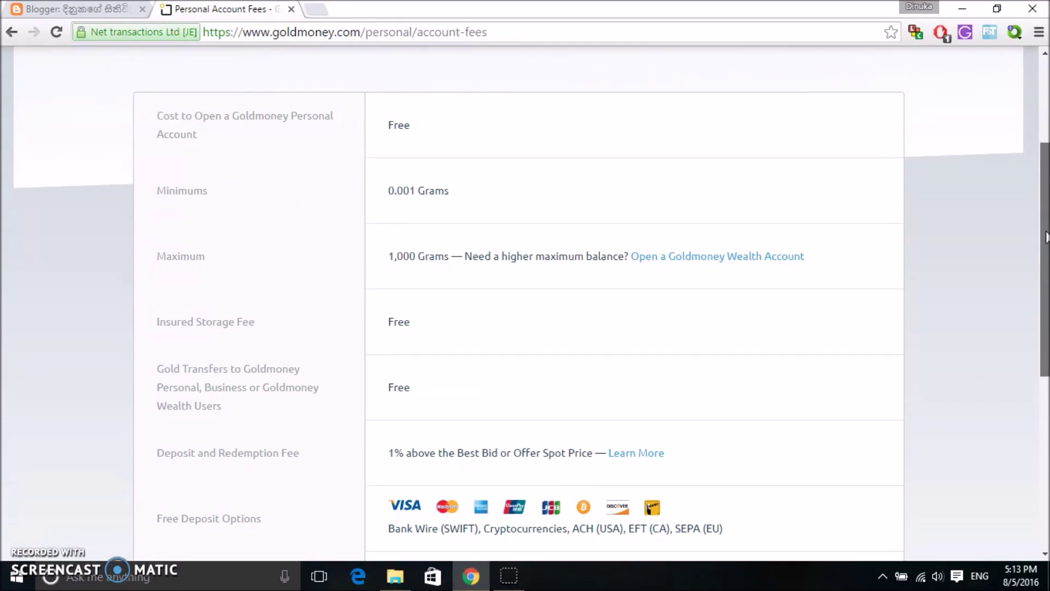
{"action": "left_click_drag", "start_coordinate": [1045, 236], "coordinate": [1045, 267]}
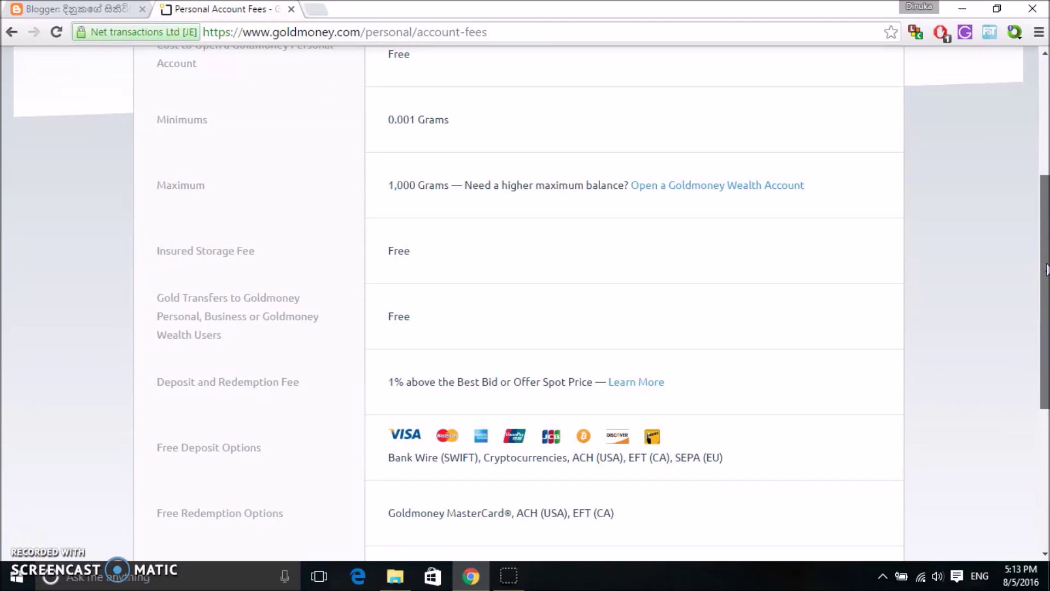
{"action": "left_click_drag", "start_coordinate": [1046, 268], "coordinate": [1048, 320]}
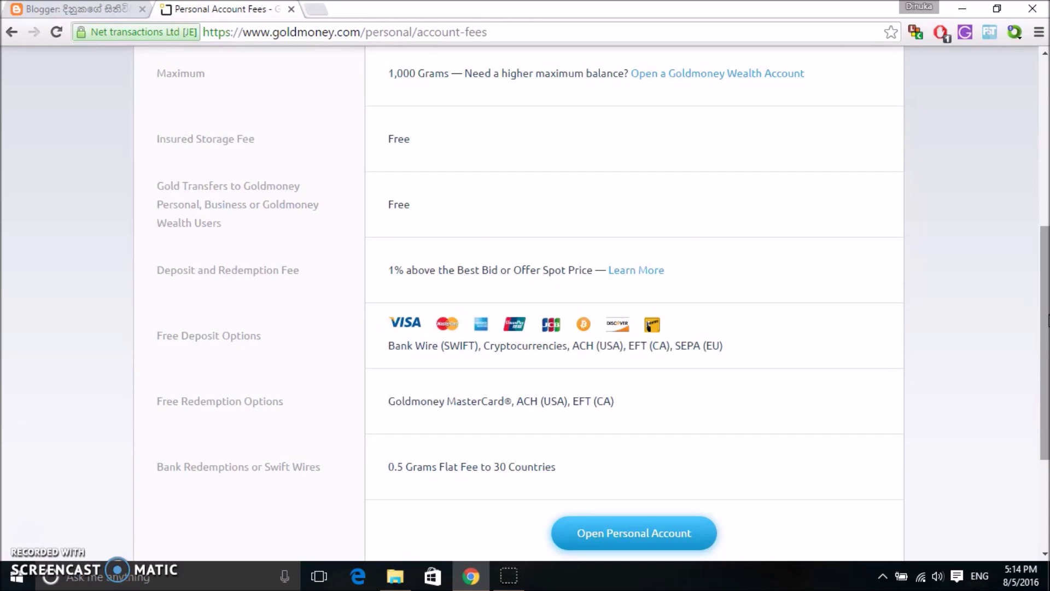
{"action": "scroll", "coordinate": [808, 366], "scroll_direction": "down", "scroll_amount": 3}
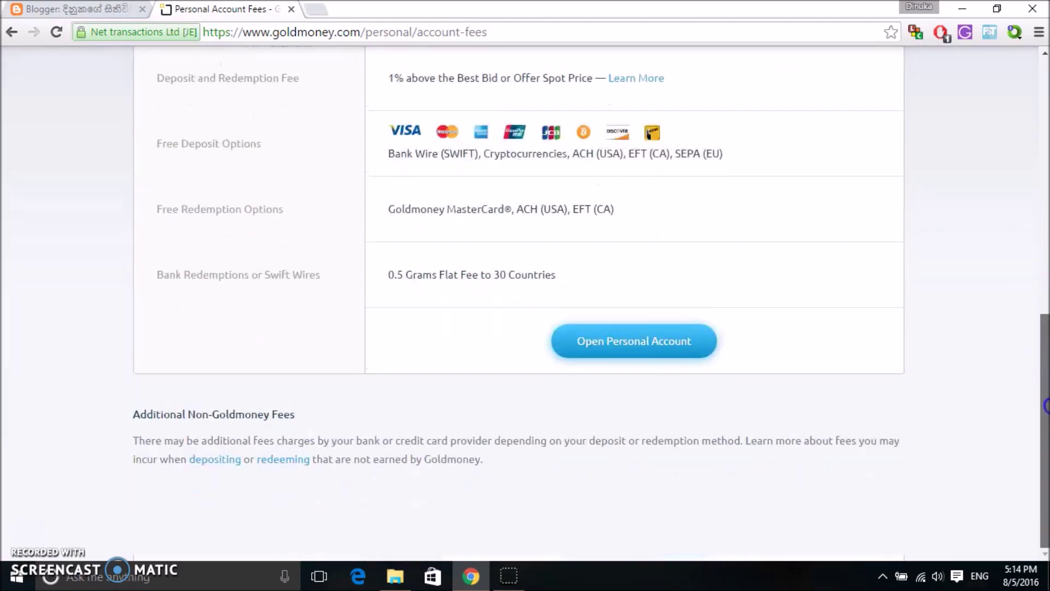
{"action": "scroll", "coordinate": [808, 365], "scroll_direction": "up", "scroll_amount": 1}
{"action": "left_click", "coordinate": [675, 377]}
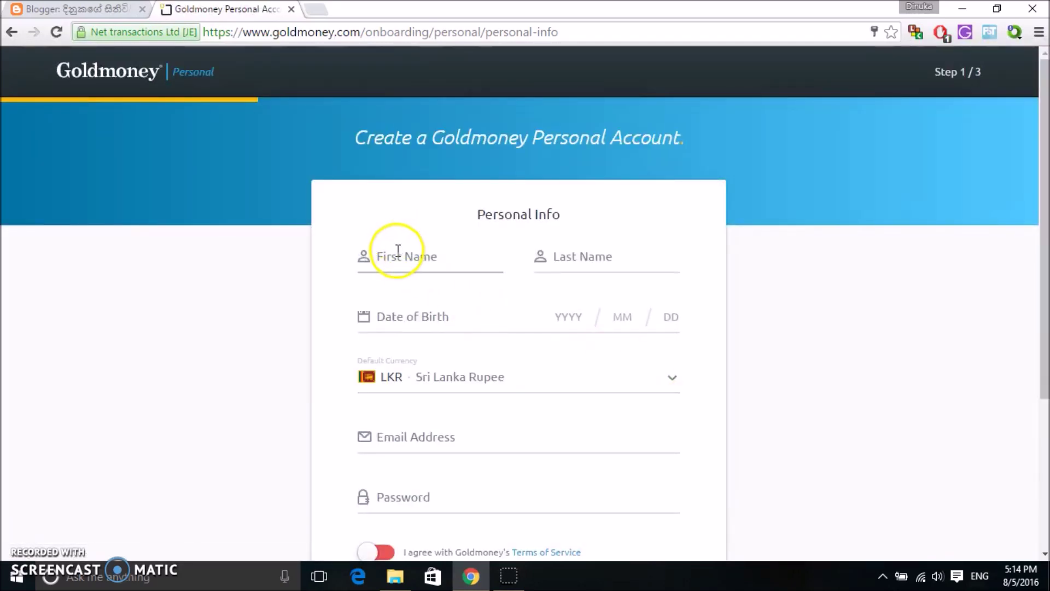
Step: Go through the fields of the Personal Info sign-up form and agree to the Terms of Service
{"action": "left_click_drag", "start_coordinate": [1042, 219], "coordinate": [1008, 234]}
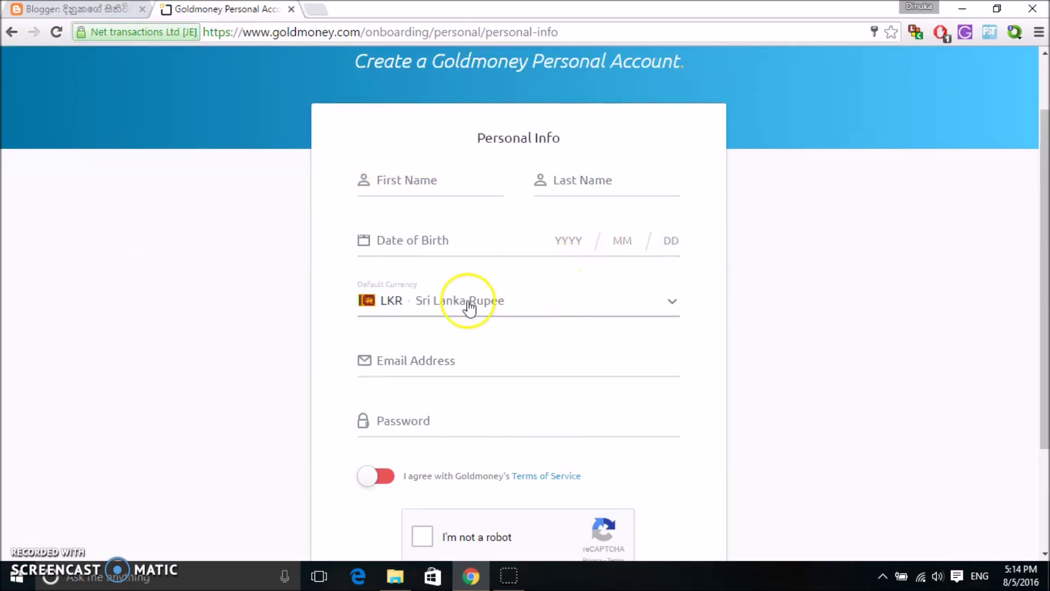
{"action": "left_click_drag", "start_coordinate": [1043, 217], "coordinate": [867, 340]}
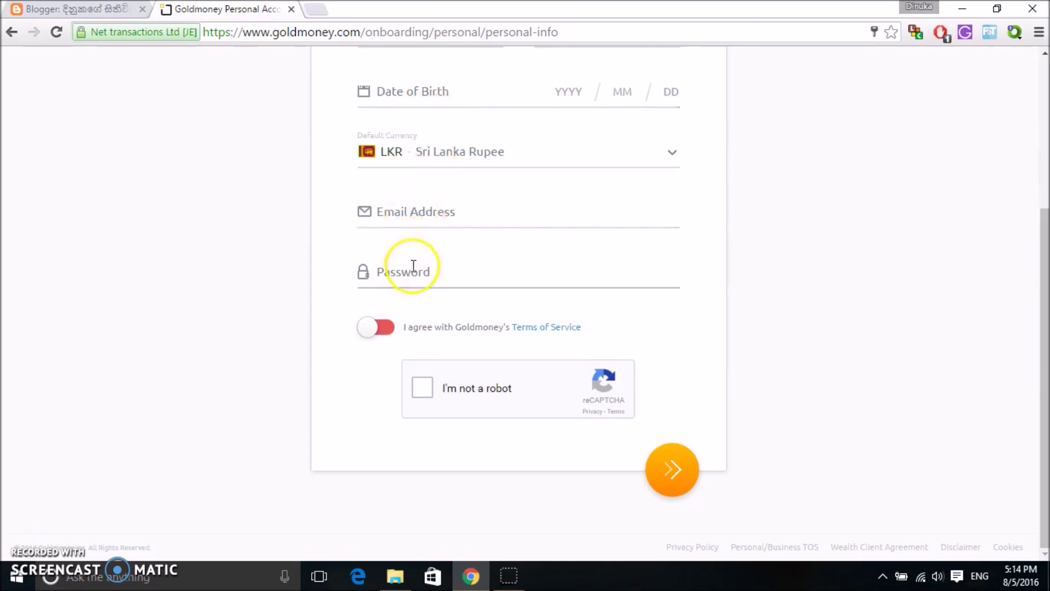
{"action": "left_click", "coordinate": [379, 331]}
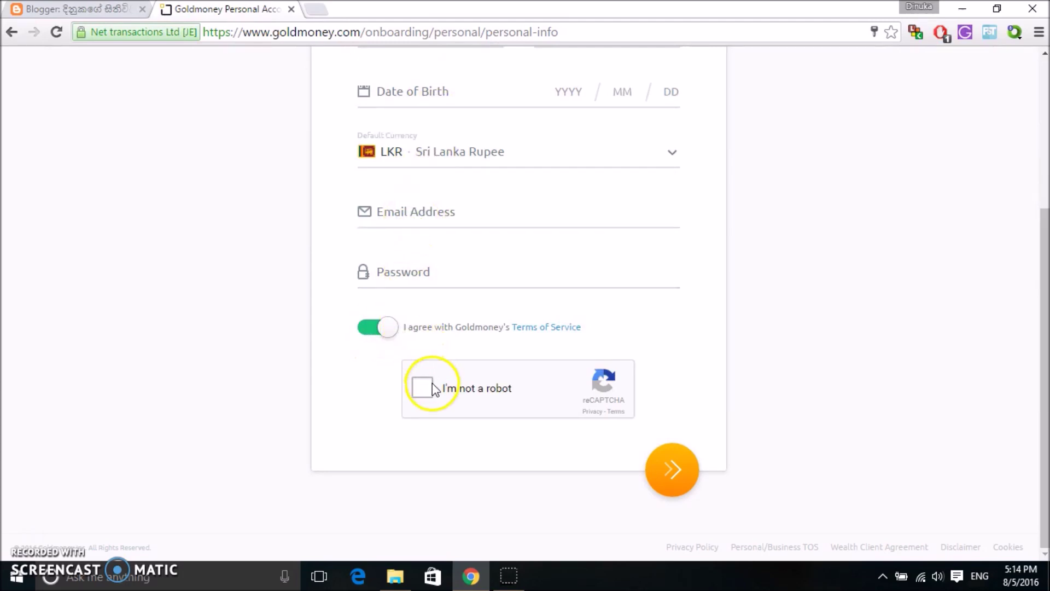
{"action": "left_click_drag", "start_coordinate": [1045, 352], "coordinate": [1045, 190]}
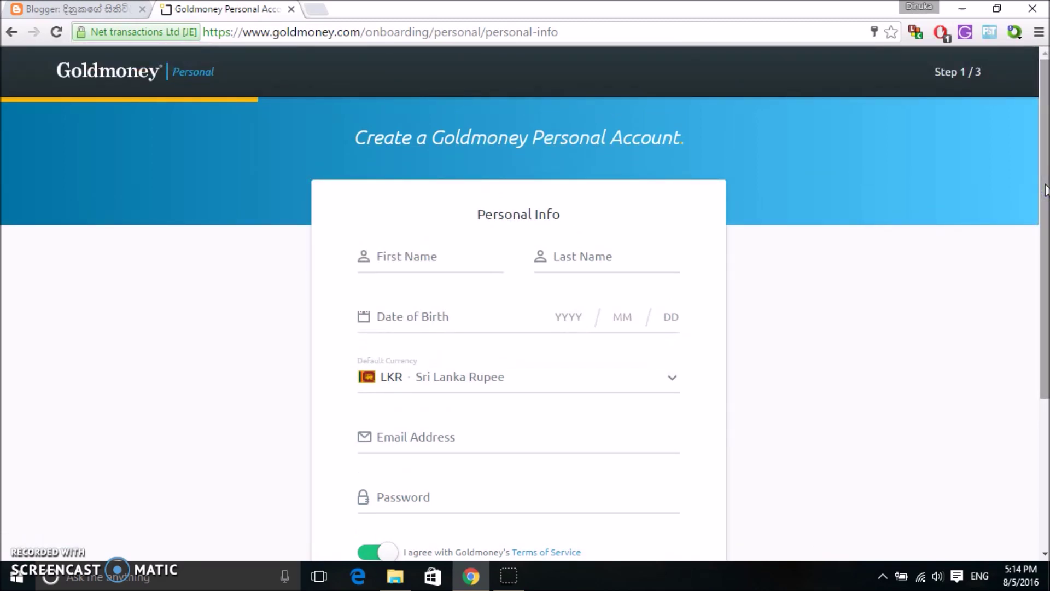
{"action": "left_click", "coordinate": [953, 81]}
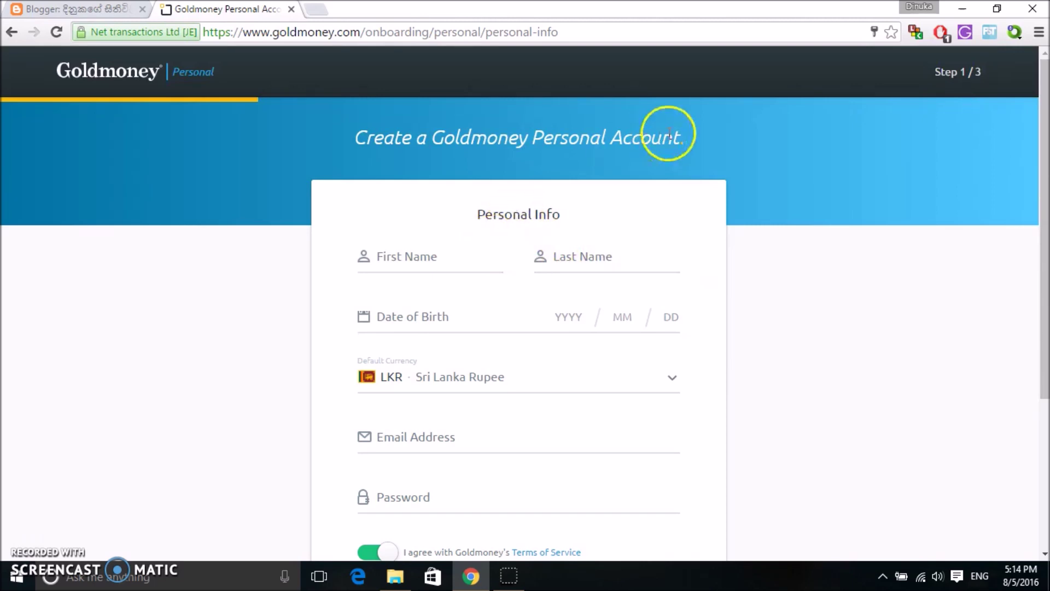
{"action": "left_click", "coordinate": [570, 311]}
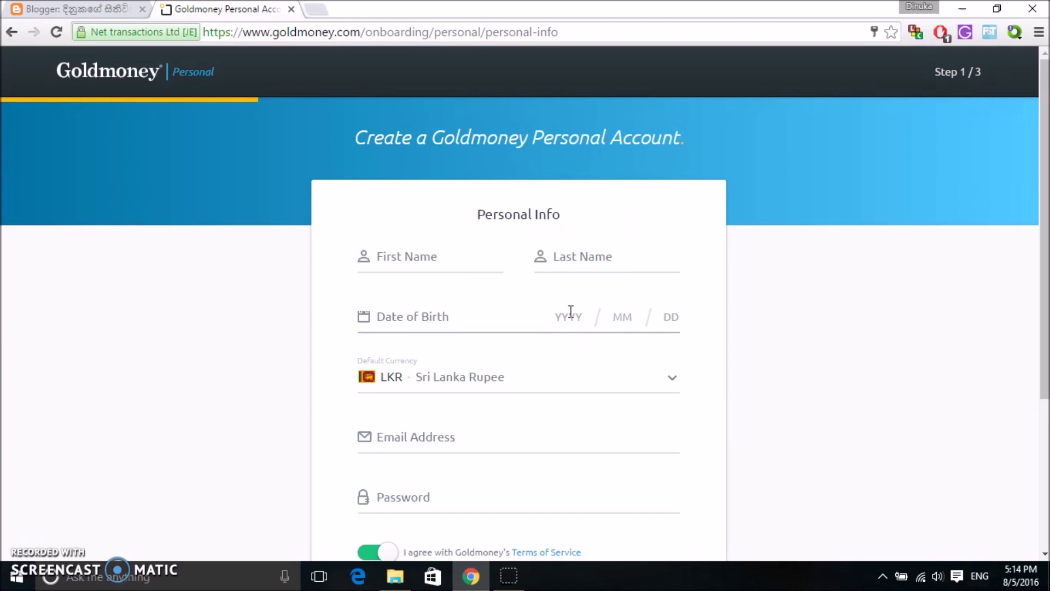
{"action": "left_click_drag", "start_coordinate": [1043, 181], "coordinate": [1044, 333]}
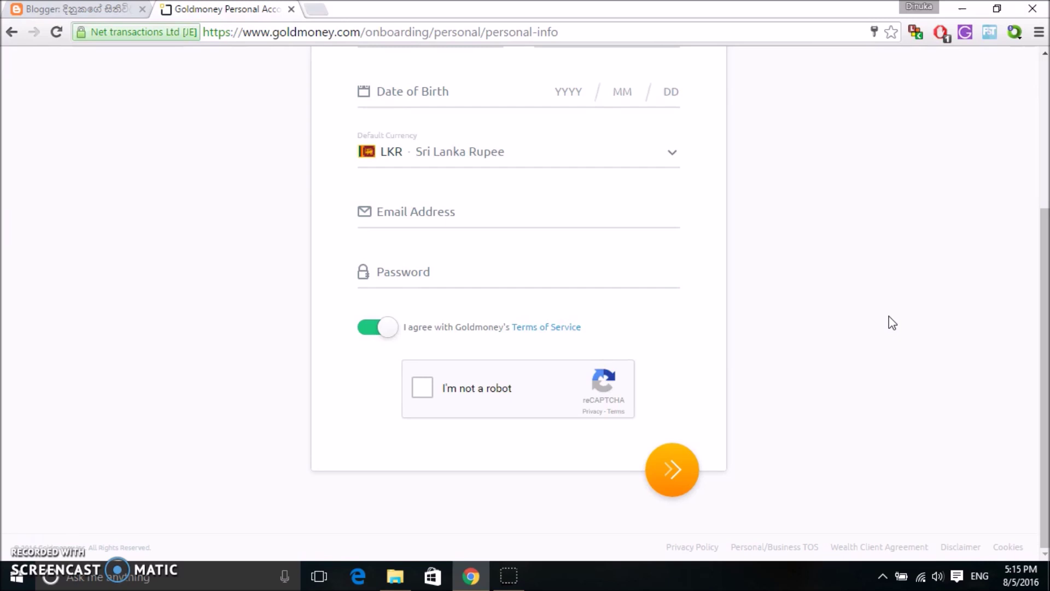
{"action": "left_click_drag", "start_coordinate": [1039, 300], "coordinate": [1042, 151]}
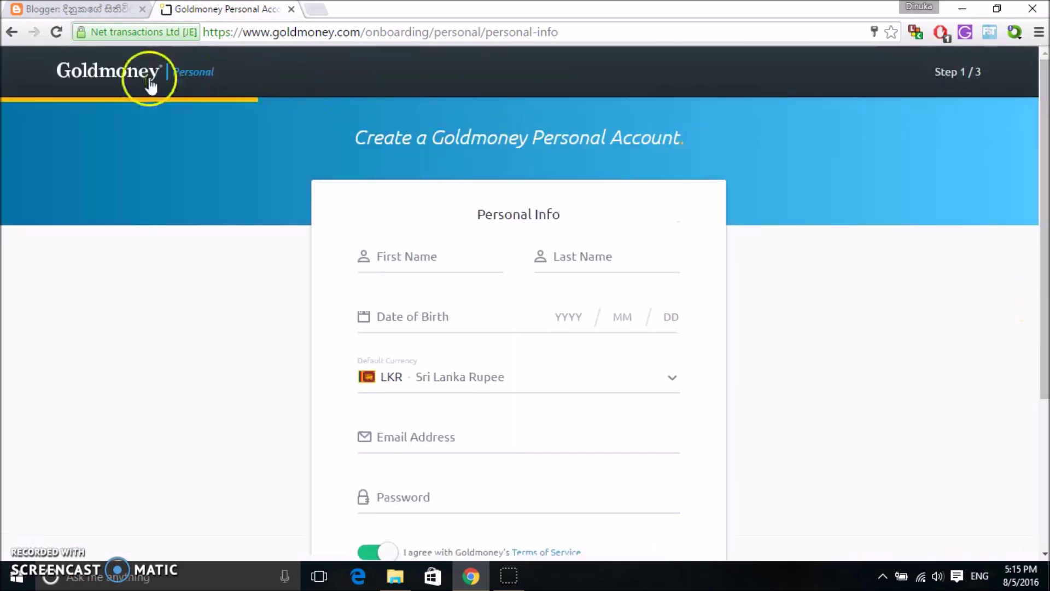
Step: Go to the Goldmoney sign-in page and sign in to the existing account with the prefilled credentials, toggling Remember Me
{"action": "left_click", "coordinate": [99, 79]}
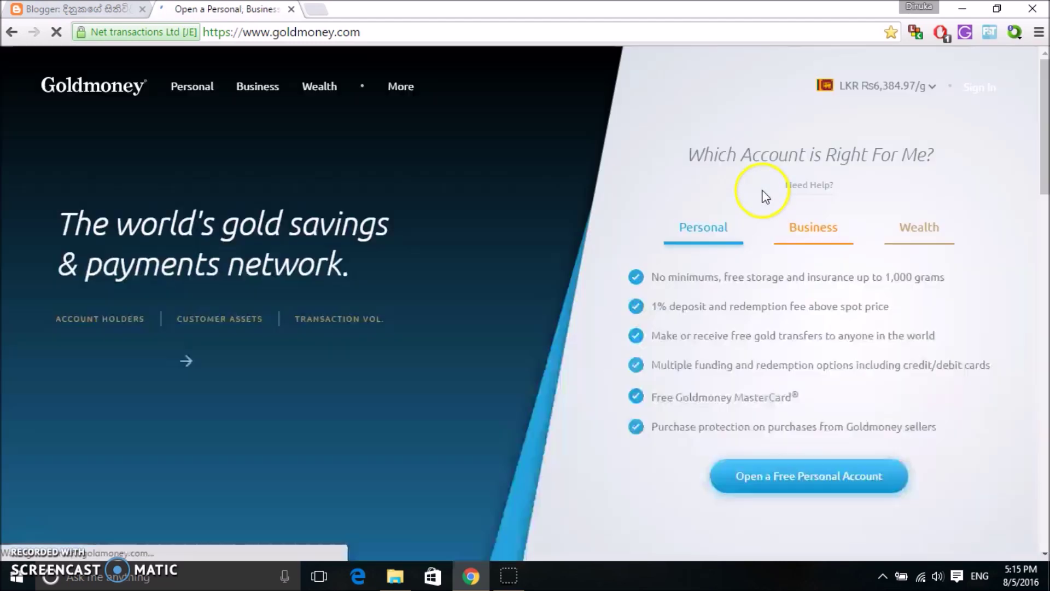
{"action": "left_click", "coordinate": [979, 87]}
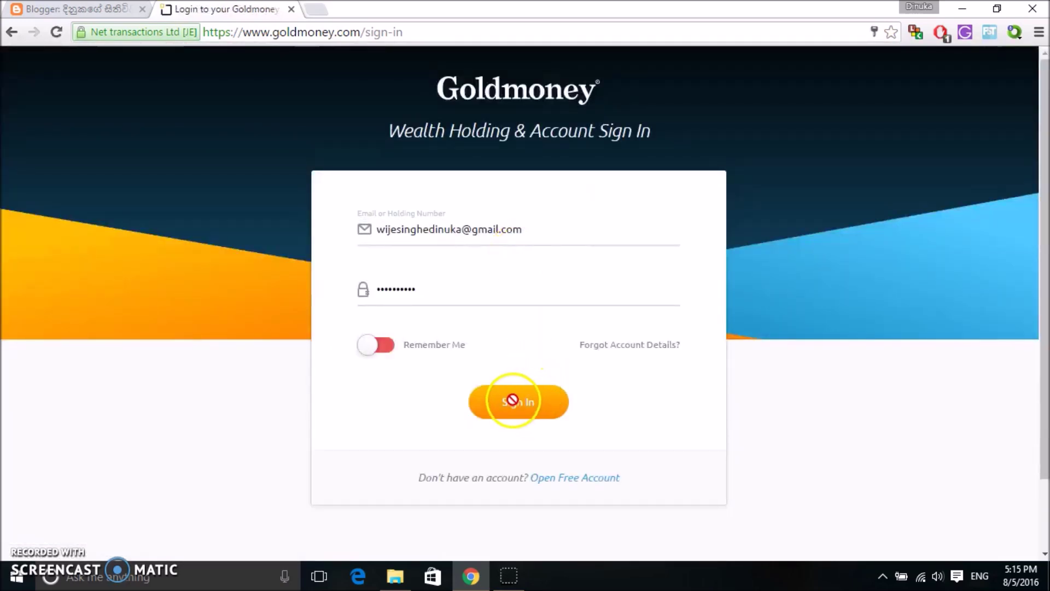
{"action": "left_click", "coordinate": [510, 402]}
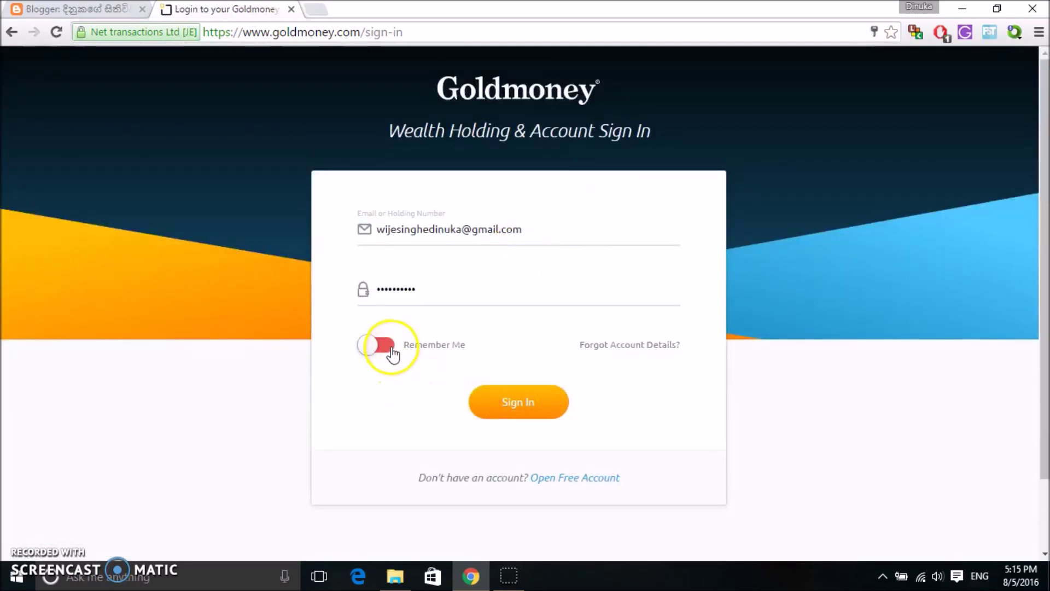
{"action": "left_click", "coordinate": [374, 345]}
{"action": "left_click", "coordinate": [534, 404]}
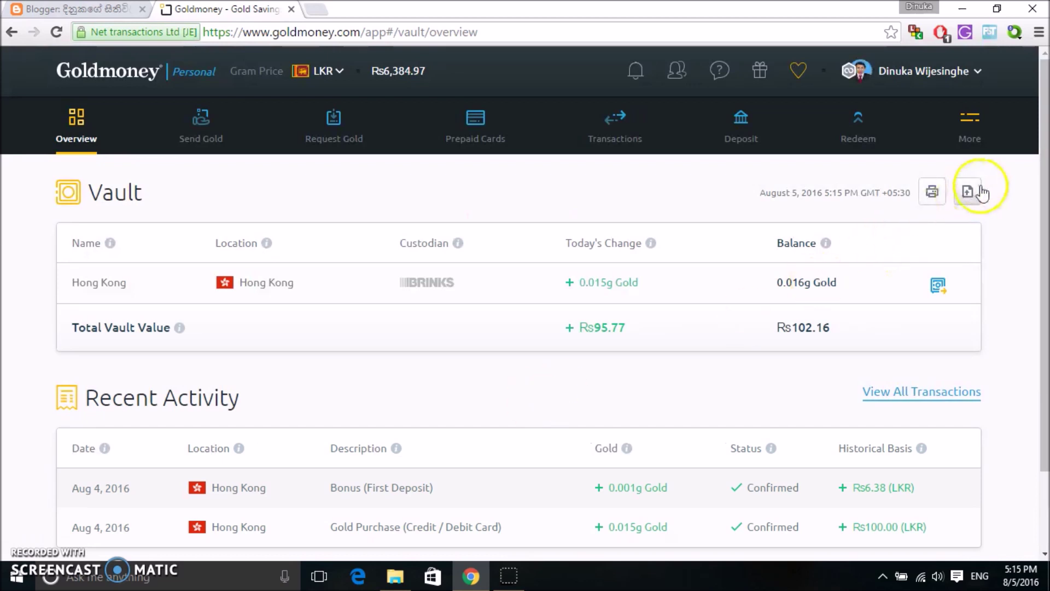
Step: Examine the vault balance and recent activity on the account overview
{"action": "scroll", "coordinate": [1042, 262], "scroll_direction": "down", "scroll_amount": 2}
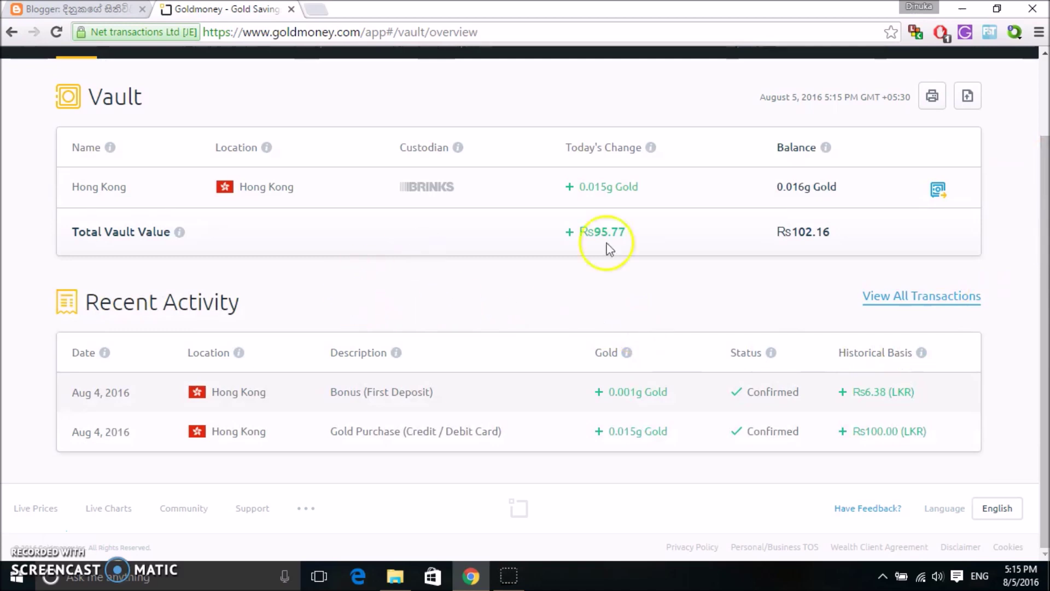
{"action": "scroll", "coordinate": [410, 250], "scroll_direction": "up", "scroll_amount": 2}
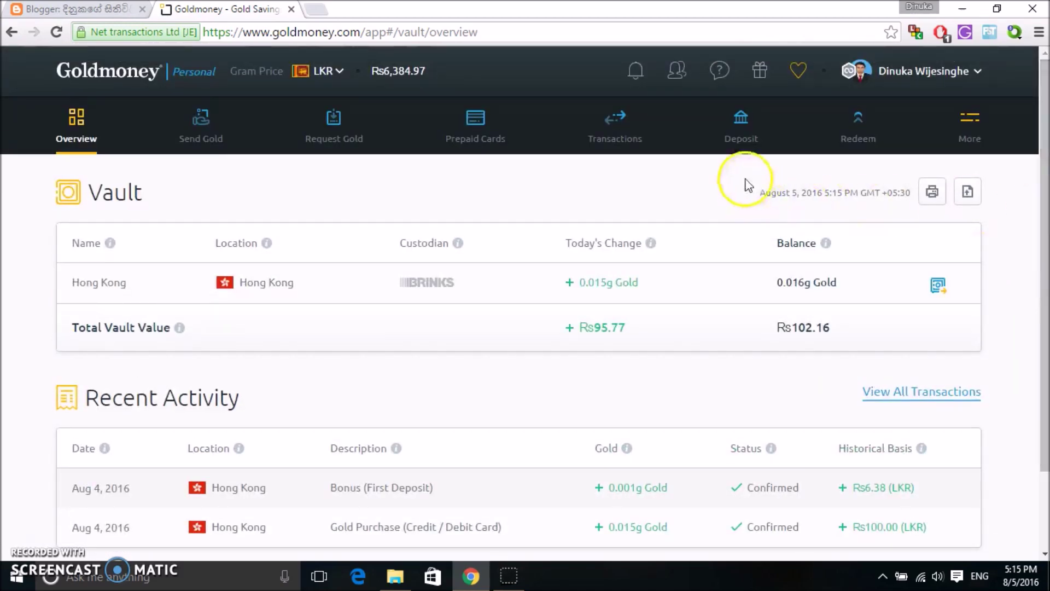
{"action": "mouse_move", "coordinate": [745, 136]}
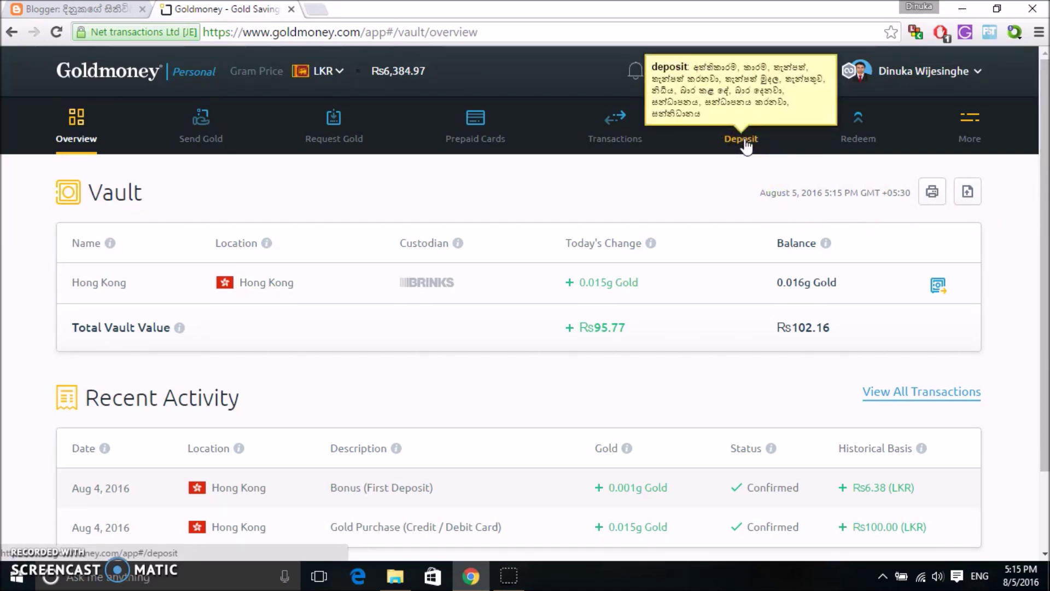
{"action": "left_click", "coordinate": [743, 145]}
{"action": "double_click", "coordinate": [733, 139]}
{"action": "left_click", "coordinate": [733, 200]}
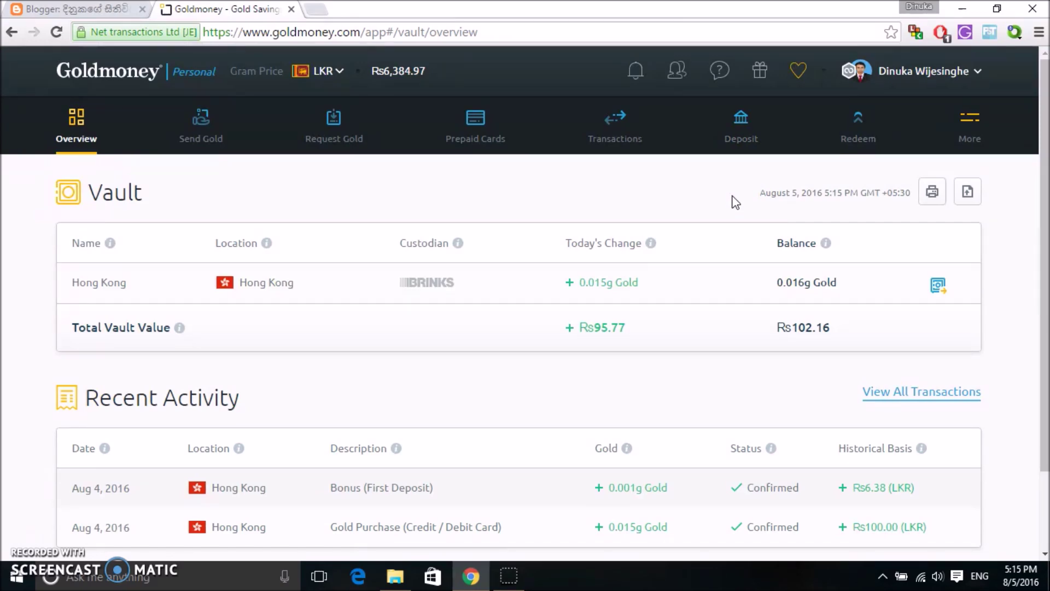
{"action": "mouse_move", "coordinate": [1043, 117]}
{"action": "left_mouse_down"}
{"action": "mouse_move", "coordinate": [1045, 188]}
{"action": "mouse_move", "coordinate": [1044, 126]}
{"action": "left_mouse_up"}
Step: Start a deposit and choose Credit / Debit Card as the deposit method
{"action": "mouse_move", "coordinate": [742, 126]}
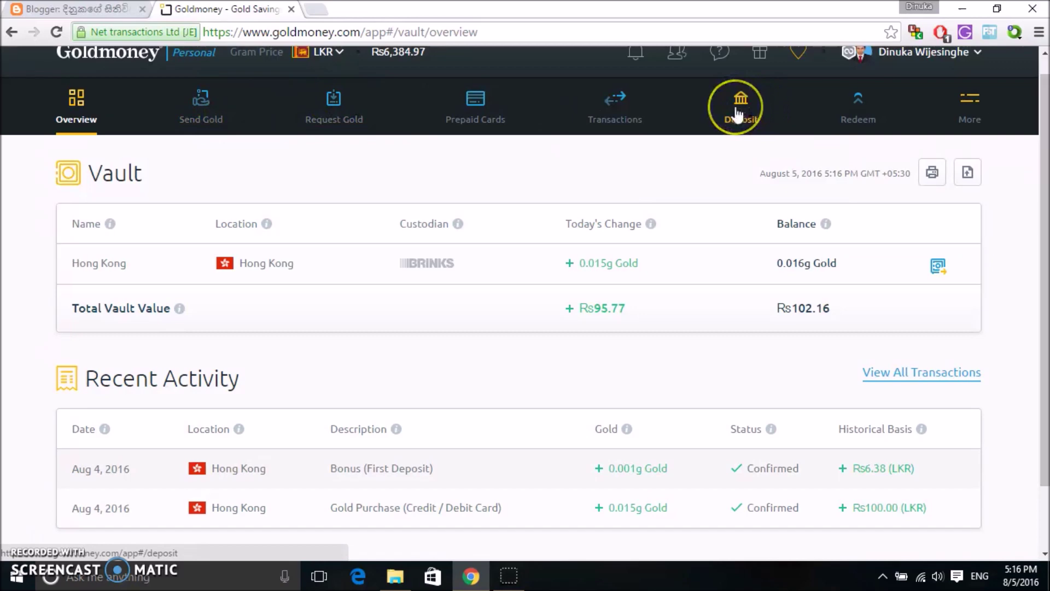
{"action": "left_click_drag", "start_coordinate": [1045, 295], "coordinate": [1032, 182]}
{"action": "left_click", "coordinate": [734, 132]}
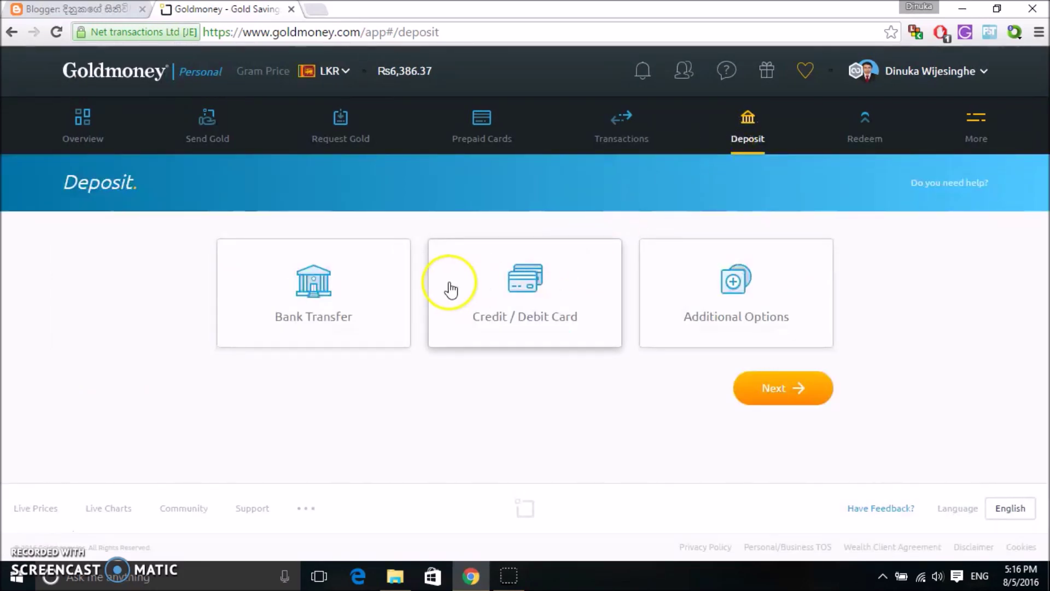
{"action": "left_click", "coordinate": [536, 285]}
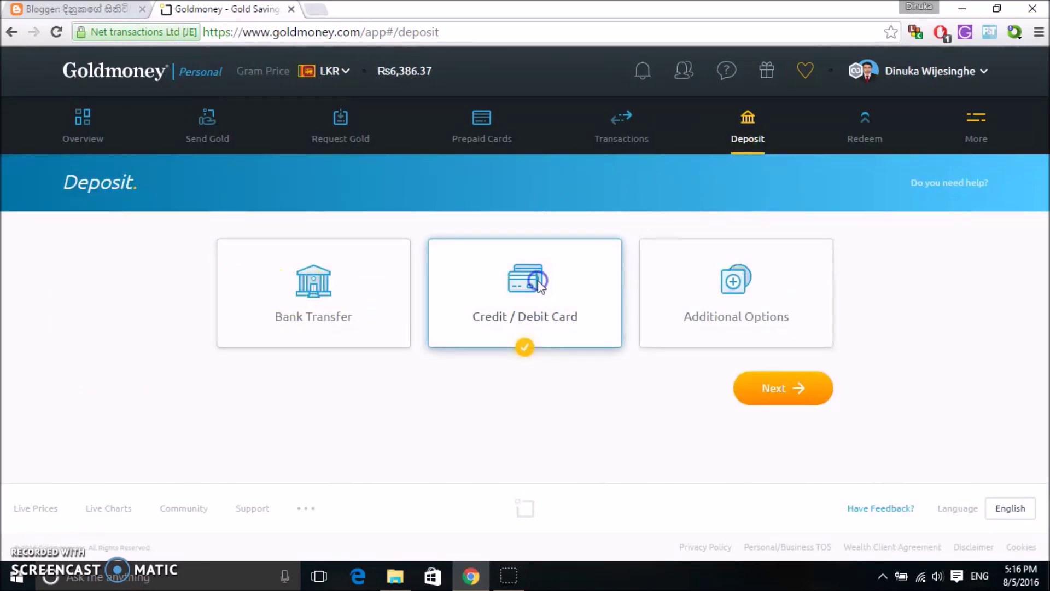
{"action": "left_click", "coordinate": [809, 401]}
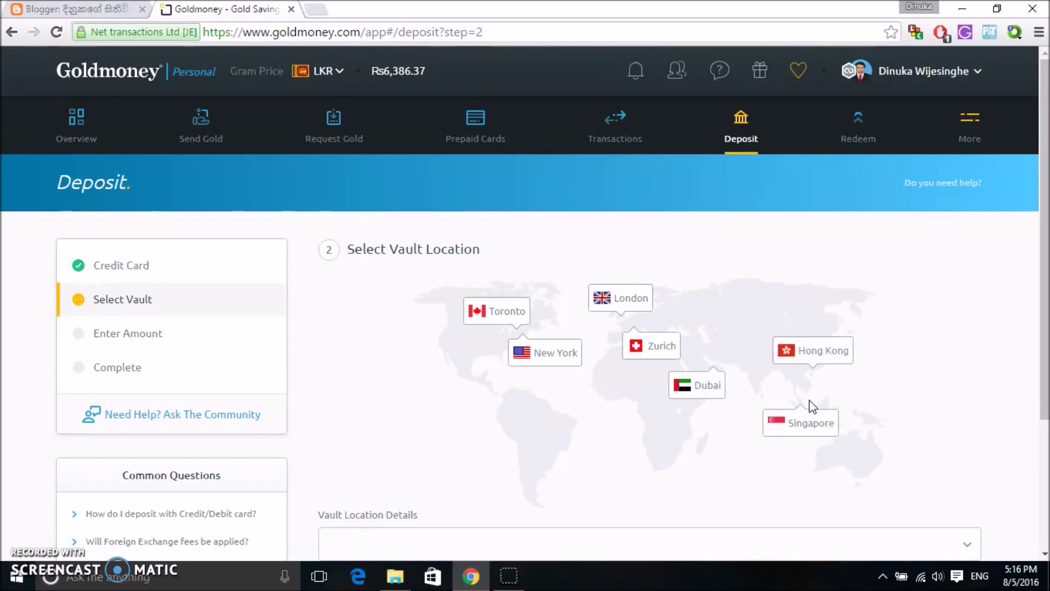
Step: Try out the Hong Kong, Singapore, Dubai and Zurich vault locations on the map
{"action": "left_click_drag", "start_coordinate": [1044, 199], "coordinate": [1044, 306]}
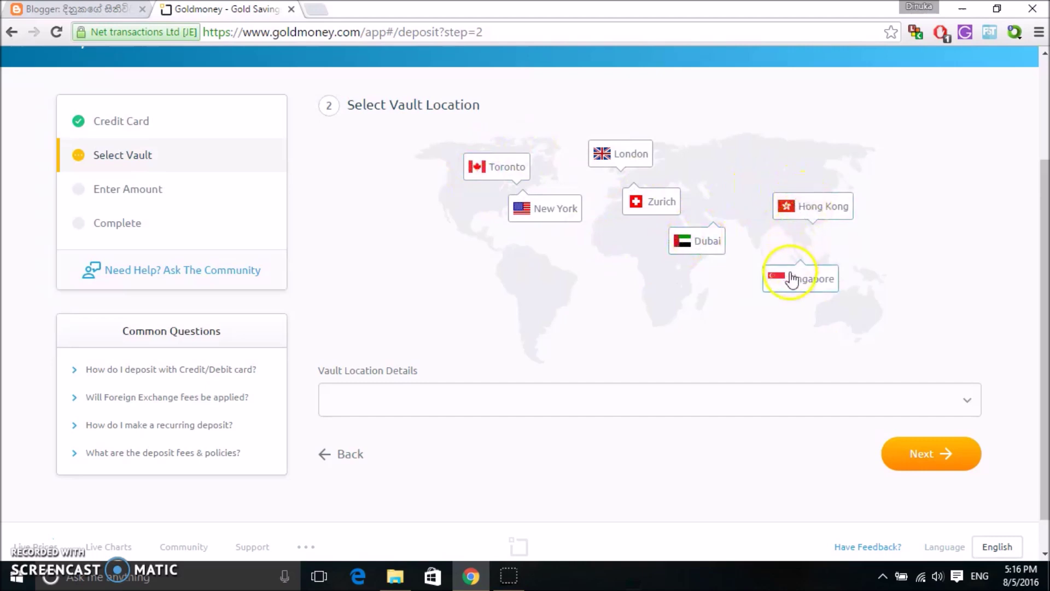
{"action": "left_click", "coordinate": [802, 208]}
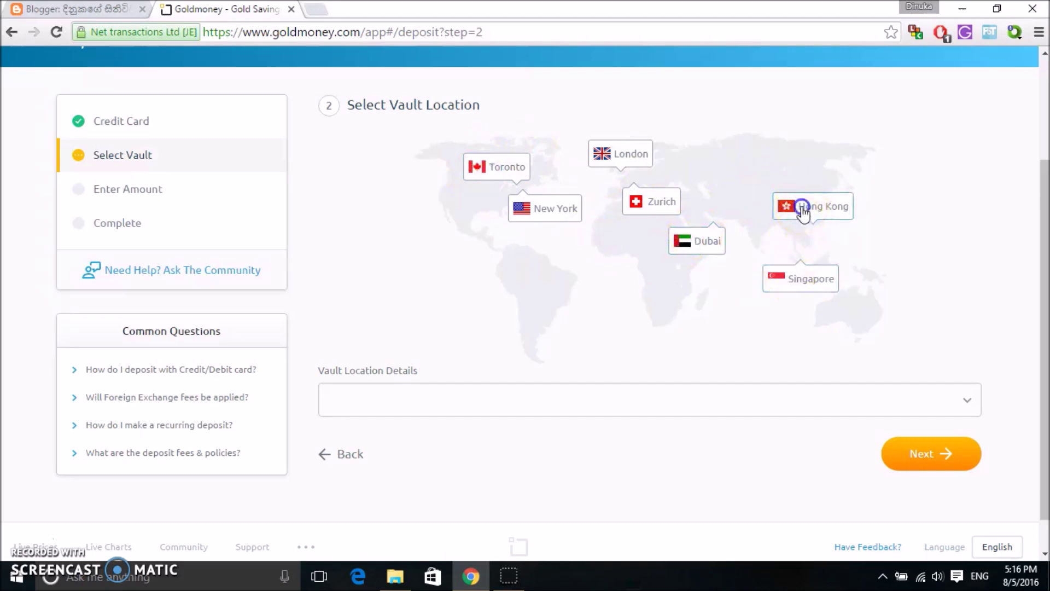
{"action": "left_click", "coordinate": [814, 282]}
{"action": "left_click", "coordinate": [810, 283]}
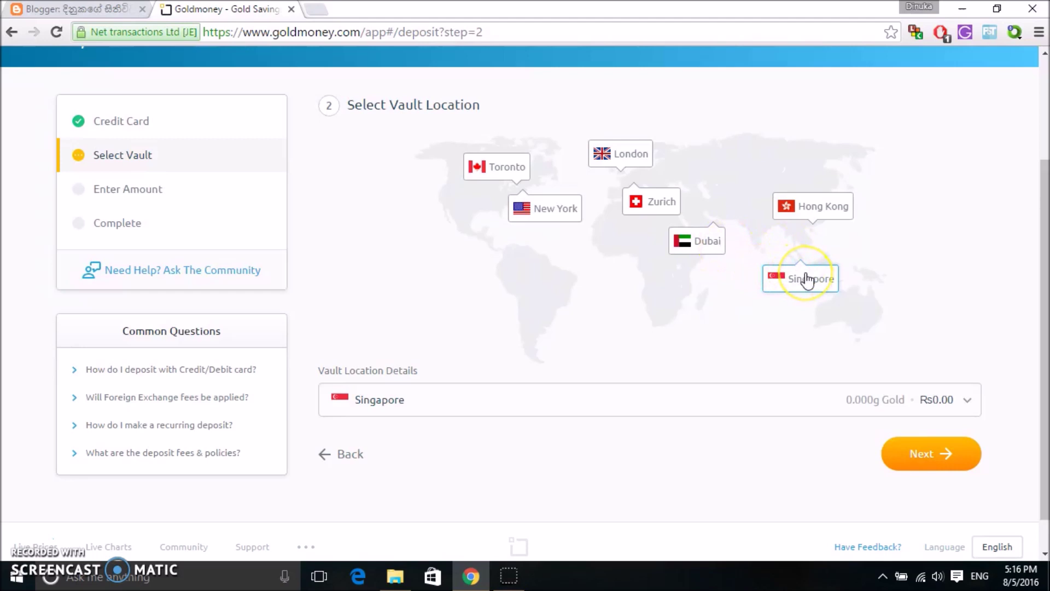
{"action": "left_click", "coordinate": [715, 239]}
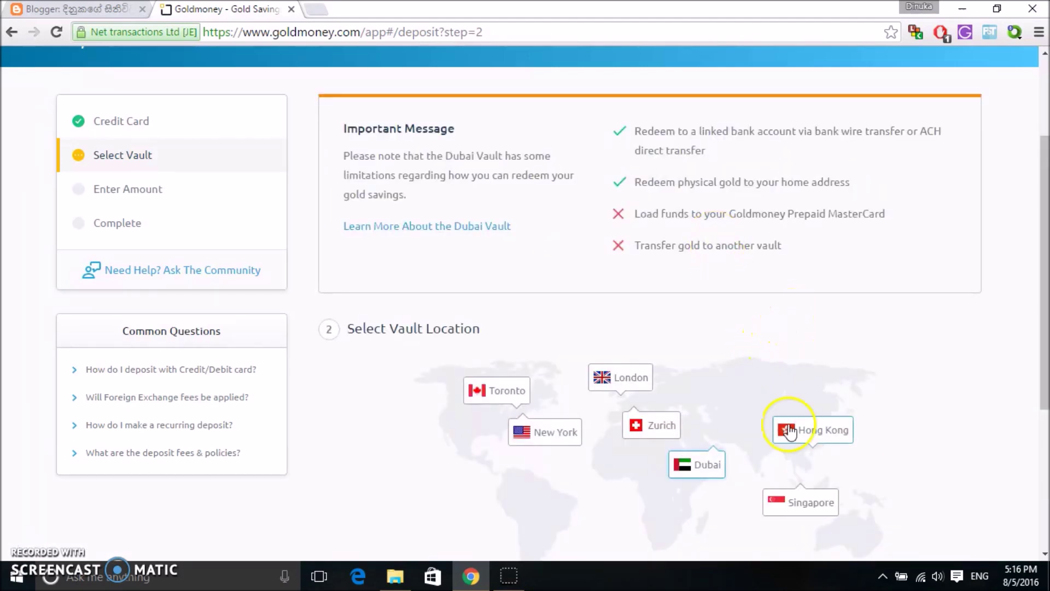
{"action": "left_click", "coordinate": [814, 516]}
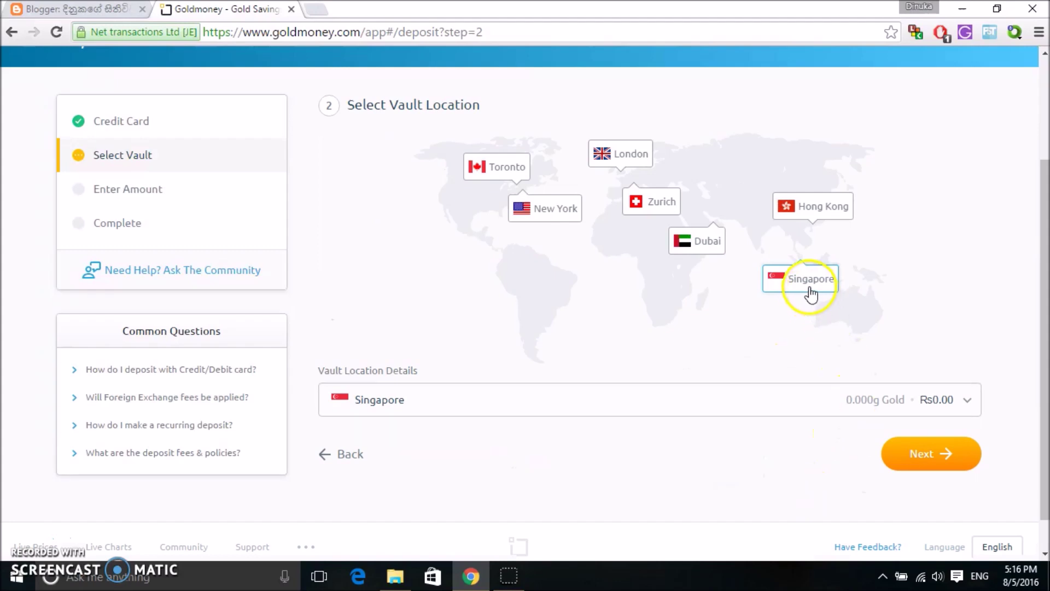
{"action": "left_click", "coordinate": [661, 203]}
{"action": "left_click", "coordinate": [789, 282]}
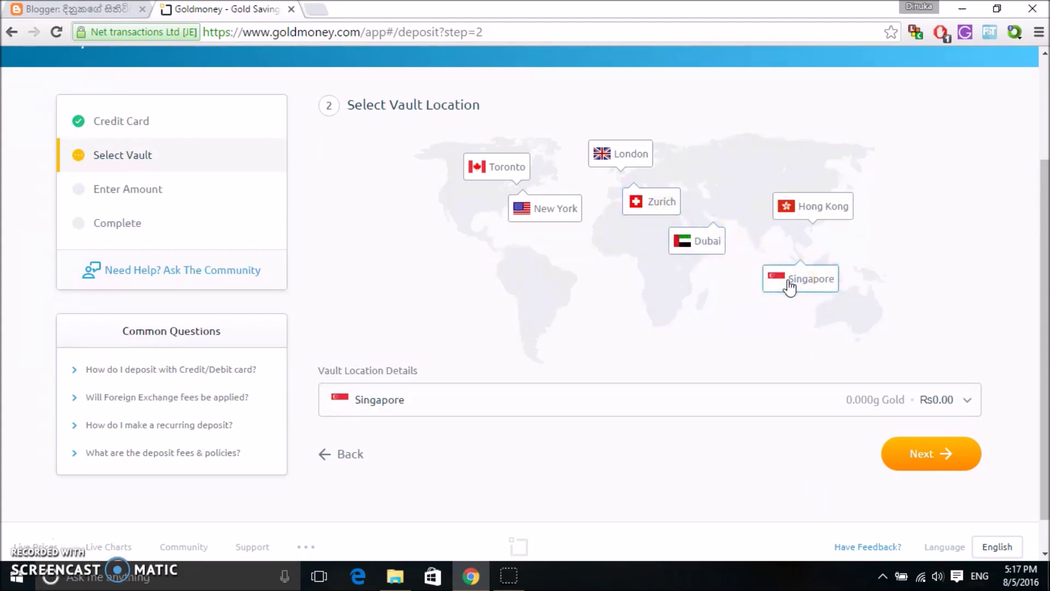
Step: Select Hong Kong as the vault location and set the deposit amount to Rs 1000
{"action": "left_click", "coordinate": [799, 216]}
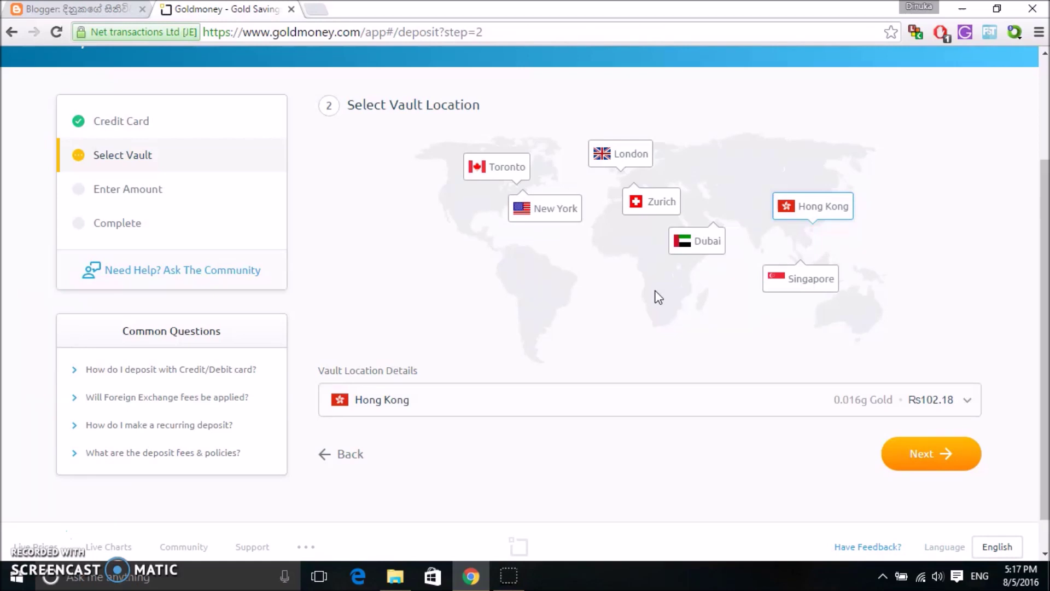
{"action": "left_click", "coordinate": [951, 453]}
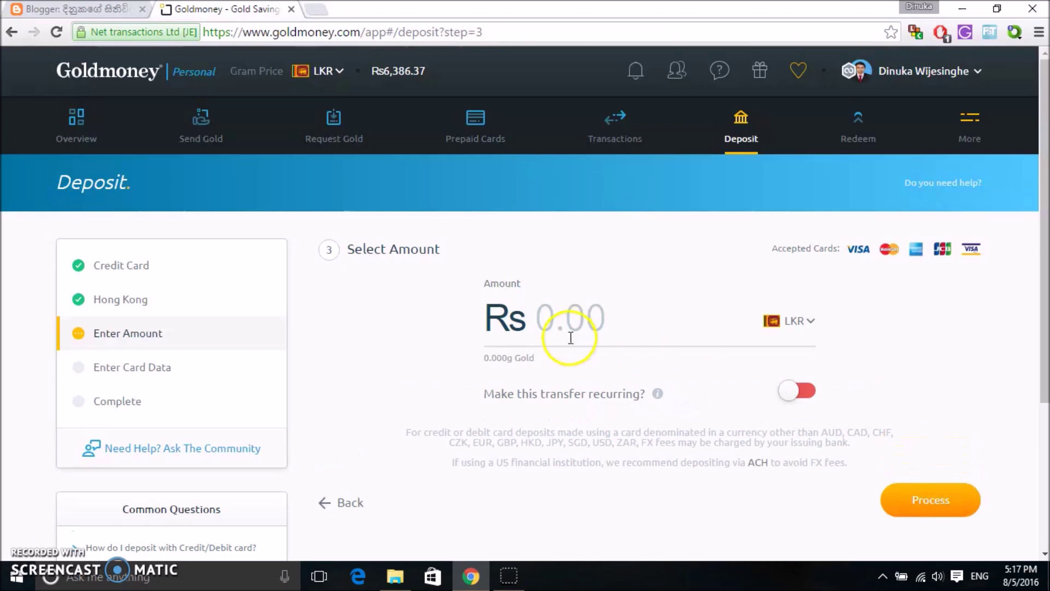
{"action": "left_click", "coordinate": [571, 337]}
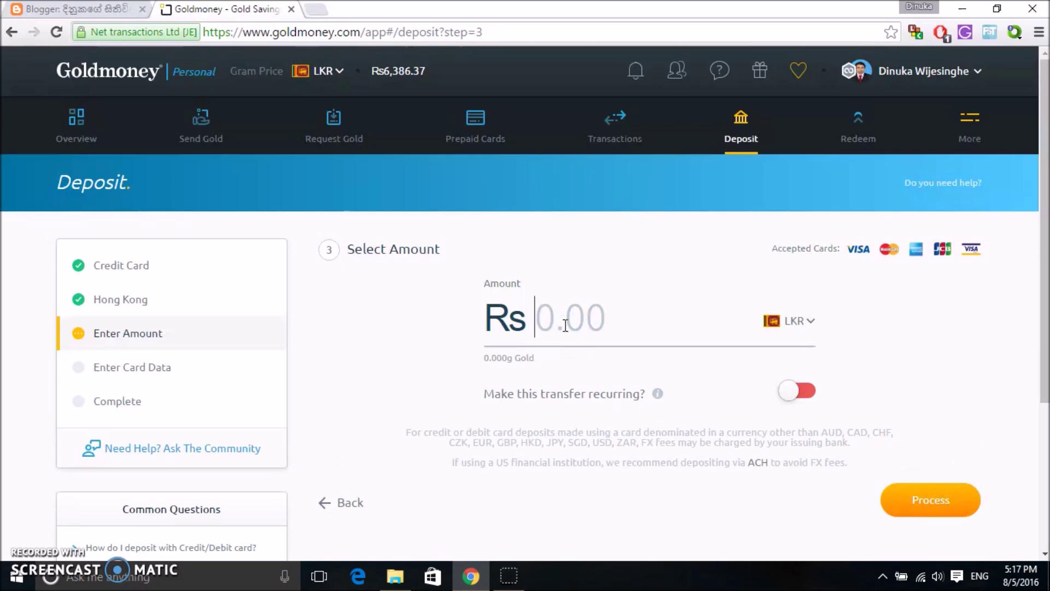
{"action": "type", "text": "1000"}
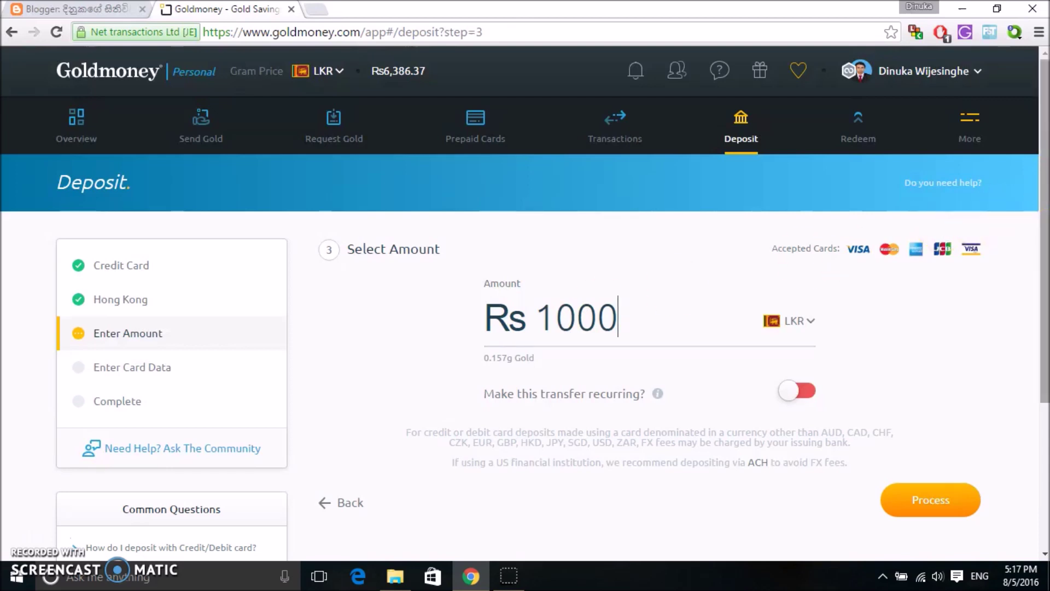
Step: Try a smaller deposit amount of Rs 10
{"action": "key", "text": "BackSpace"}
{"action": "key", "text": "BackSpace"}
{"action": "key", "text": "BackSpace"}
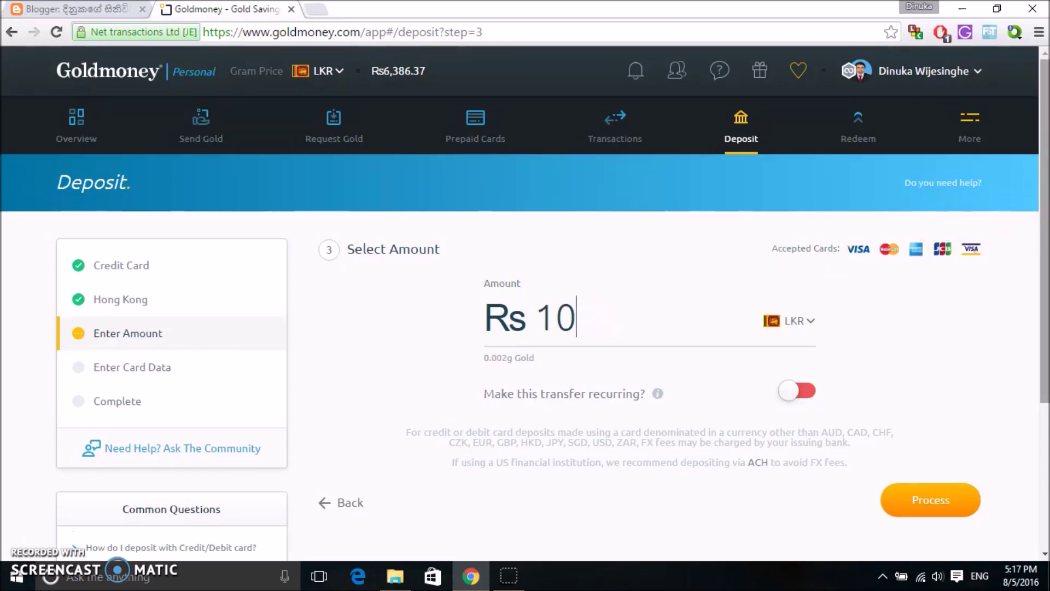
{"action": "type", "text": "10"}
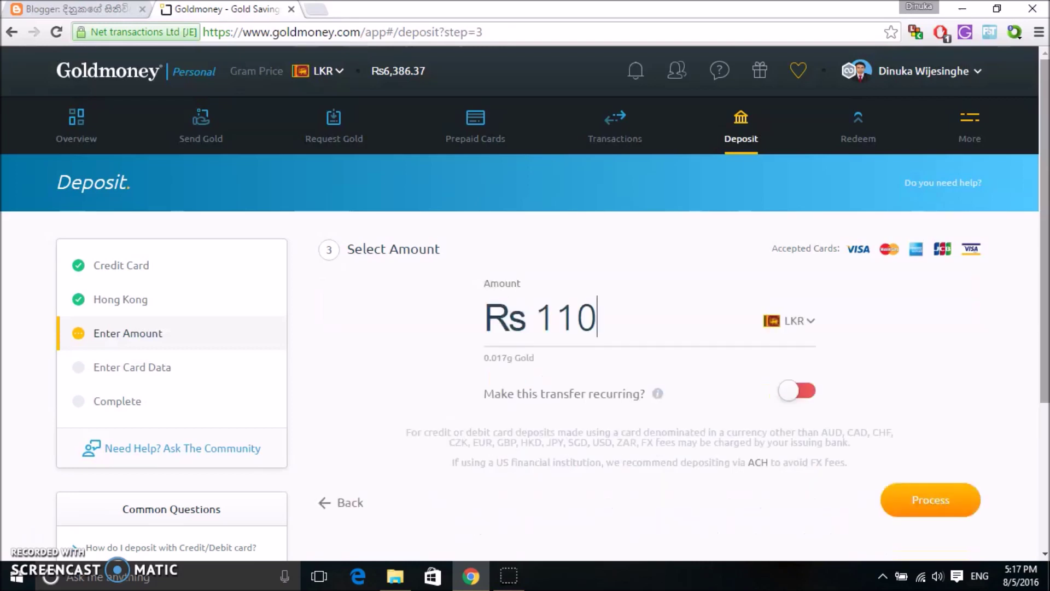
{"action": "key", "text": "BackSpace"}
{"action": "key", "text": "BackSpace"}
{"action": "type", "text": "0"}
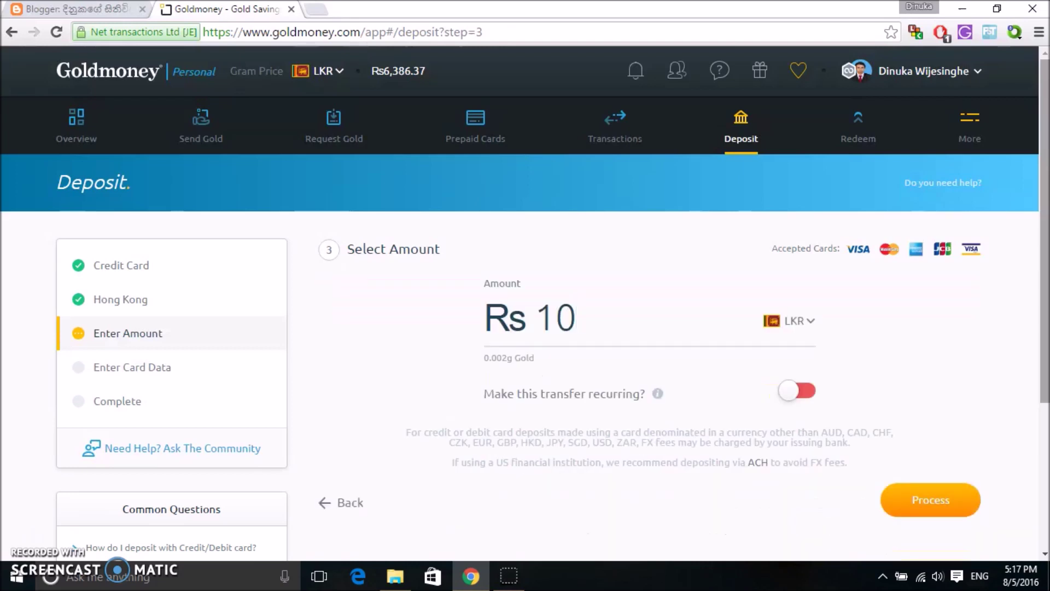
{"action": "mouse_move", "coordinate": [578, 401]}
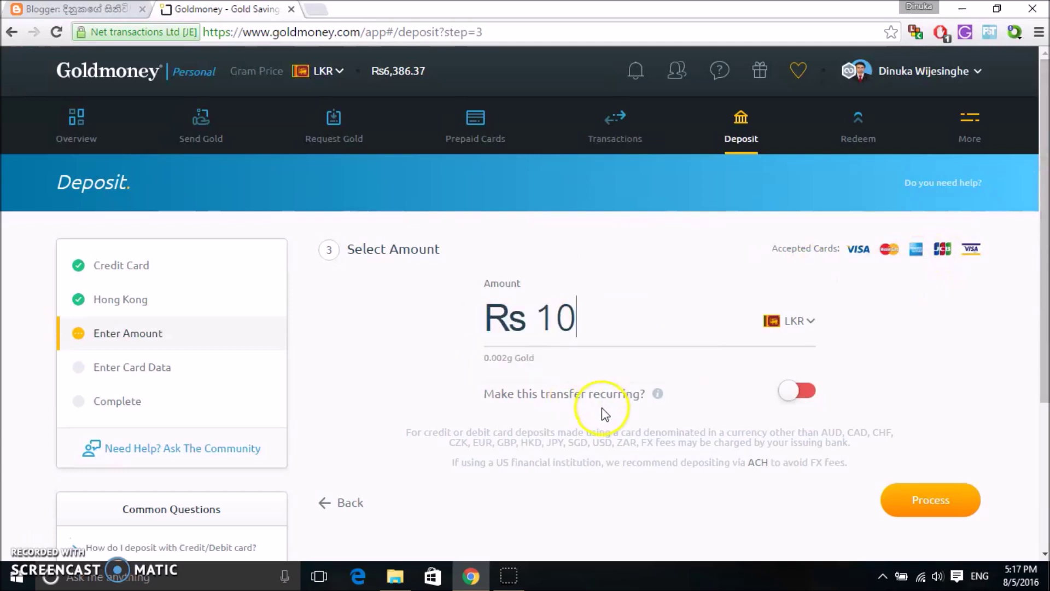
Step: Set the deposit amount to Rs 1000 and proceed to the deposit authorization
{"action": "left_click_drag", "start_coordinate": [1042, 251], "coordinate": [1045, 342]}
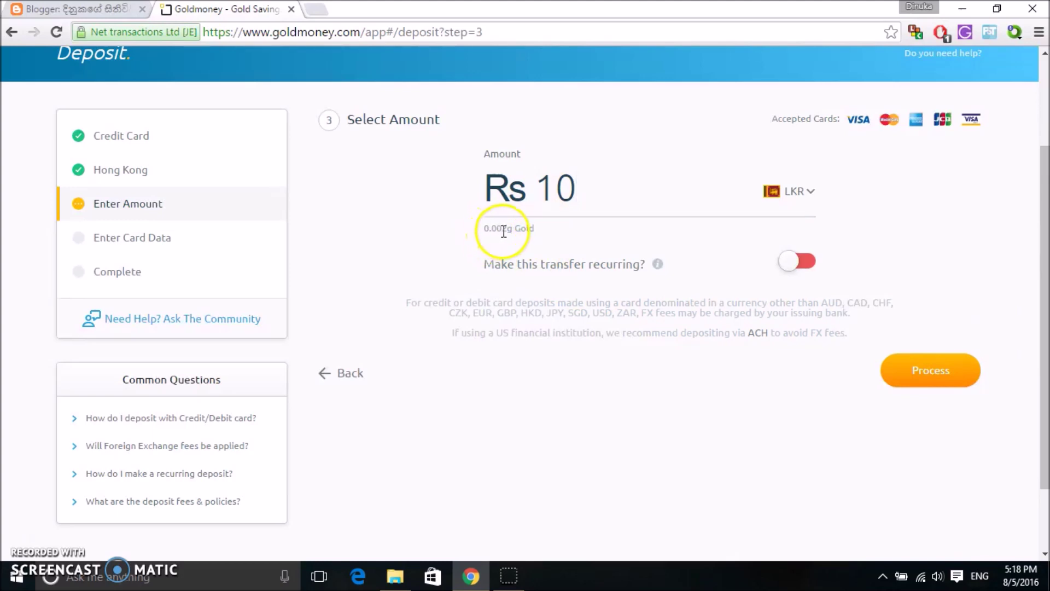
{"action": "type", "text": "000"}
{"action": "left_click", "coordinate": [520, 238]}
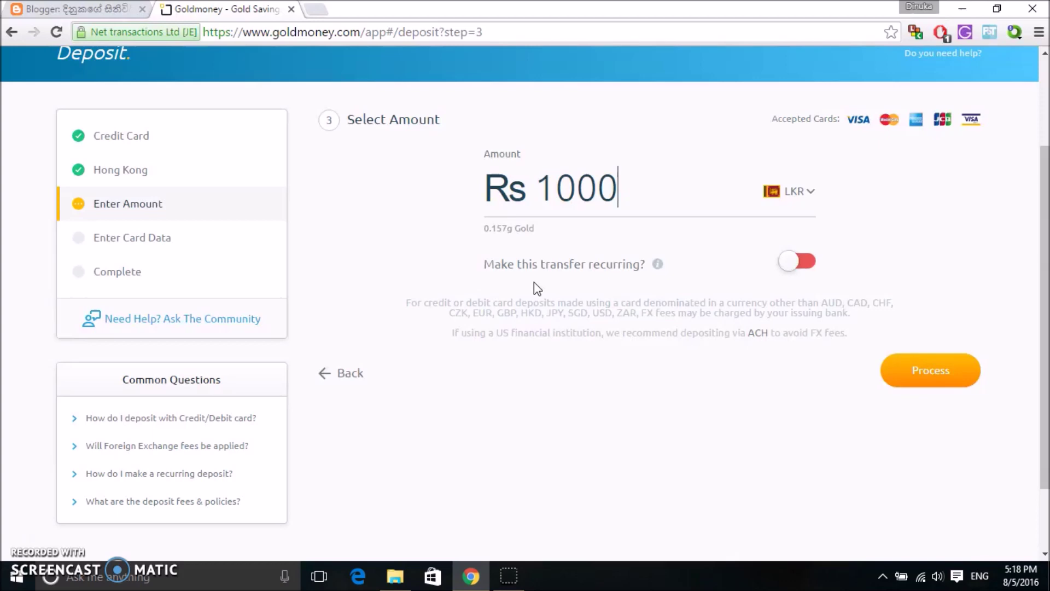
{"action": "left_click", "coordinate": [970, 372]}
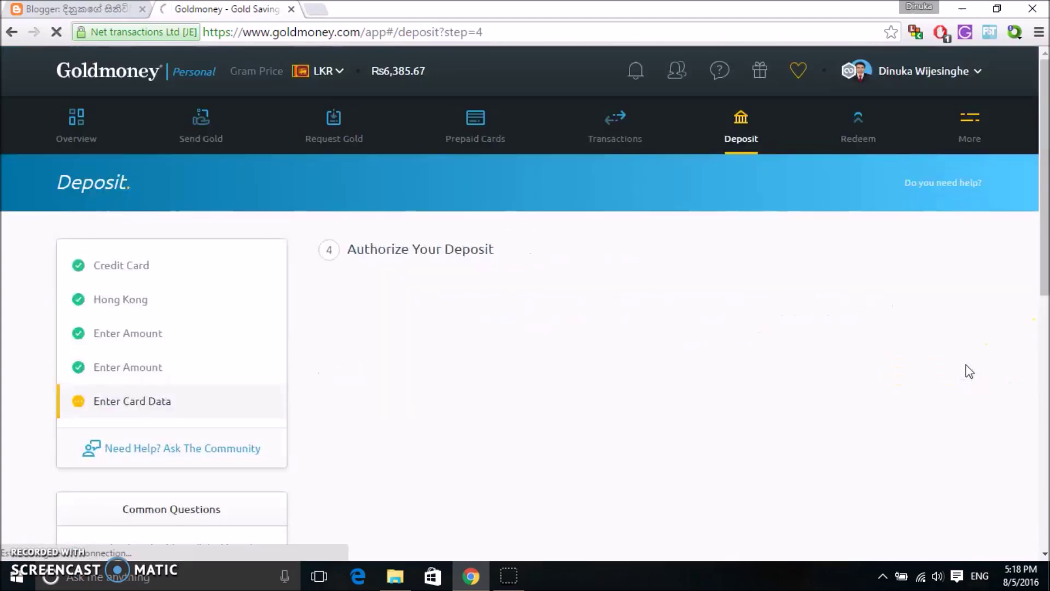
{"action": "left_click", "coordinate": [353, 353]}
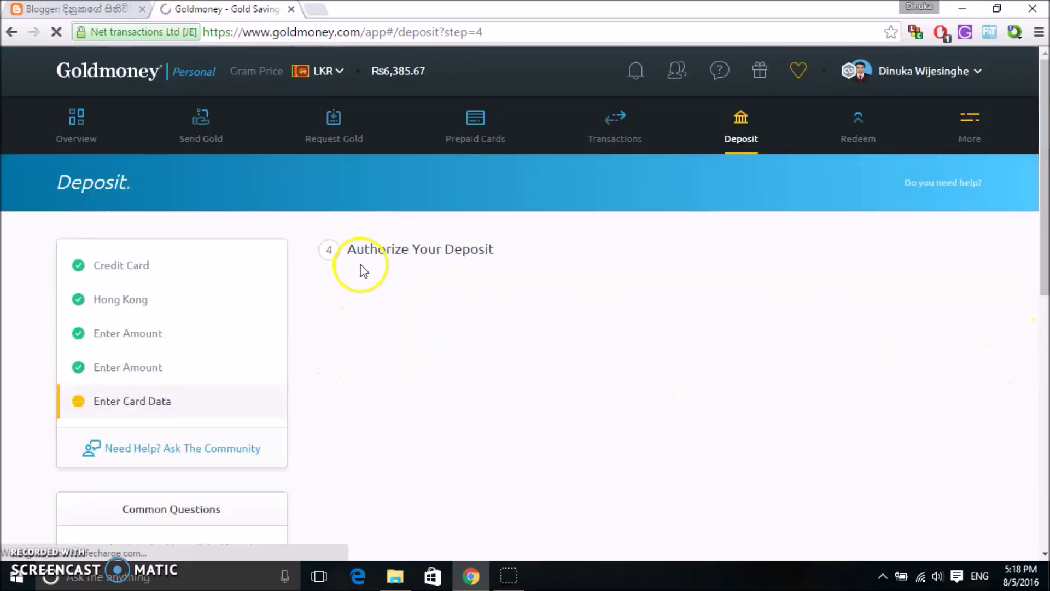
Step: Review the amount, payment method, card details and CVV confirmation field on the deposit authorization page
{"action": "left_click_drag", "start_coordinate": [1042, 164], "coordinate": [1046, 247]}
{"action": "scroll", "coordinate": [1046, 247], "scroll_direction": "down", "scroll_amount": 3}
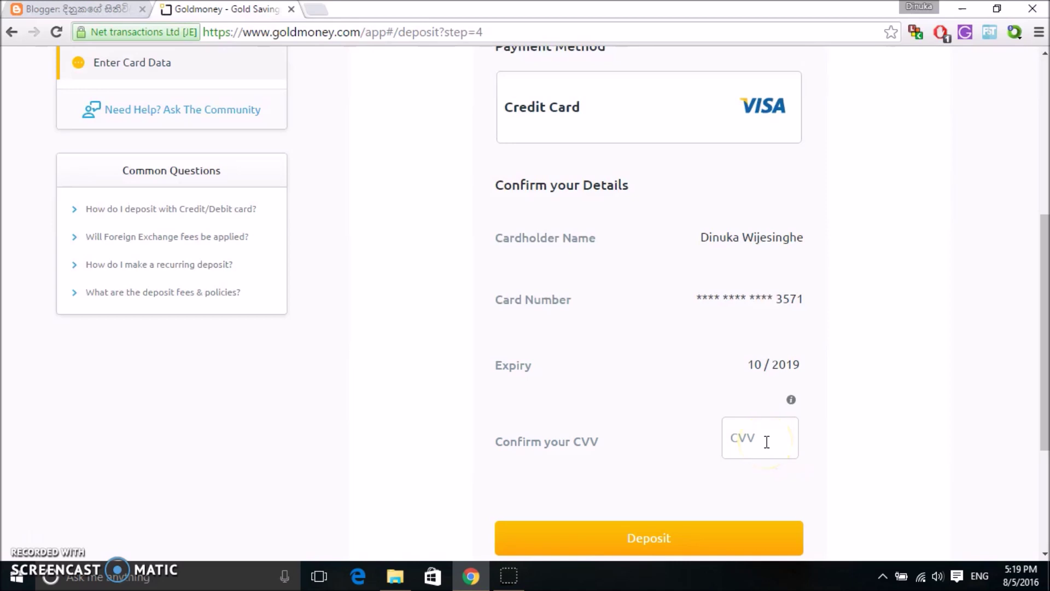
{"action": "left_click_drag", "start_coordinate": [1045, 261], "coordinate": [1045, 294]}
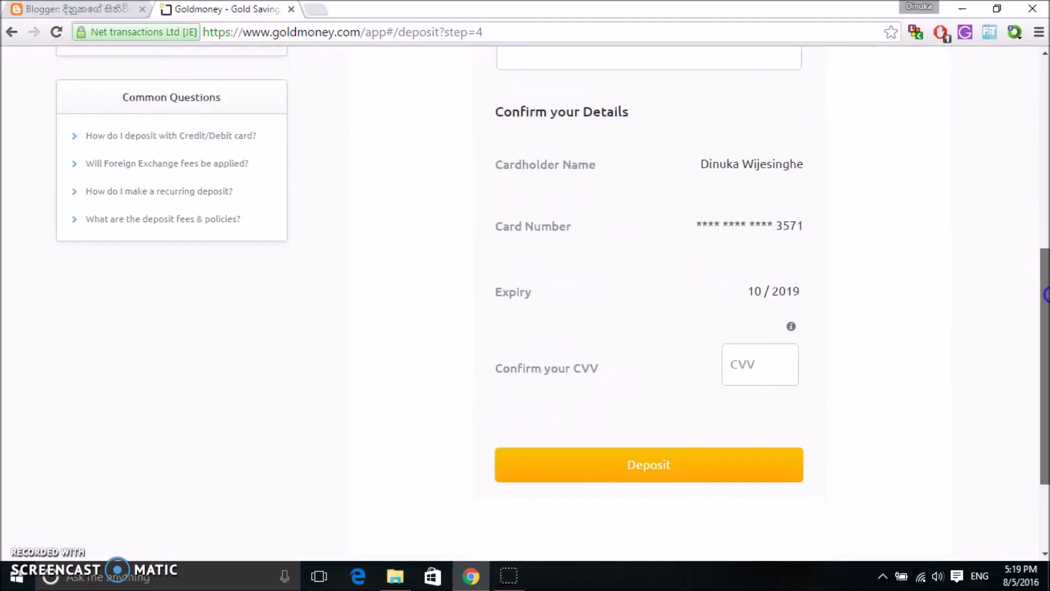
{"action": "left_click_drag", "start_coordinate": [1042, 422], "coordinate": [1042, 245]}
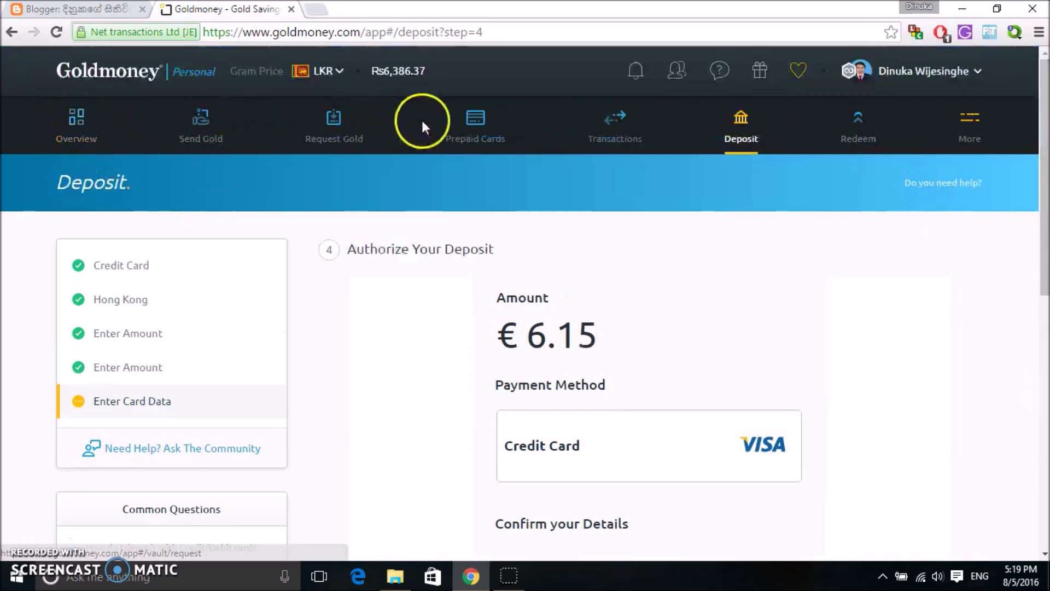
Step: Return to the account overview and examine the vault balance and recent activity
{"action": "left_click", "coordinate": [85, 119]}
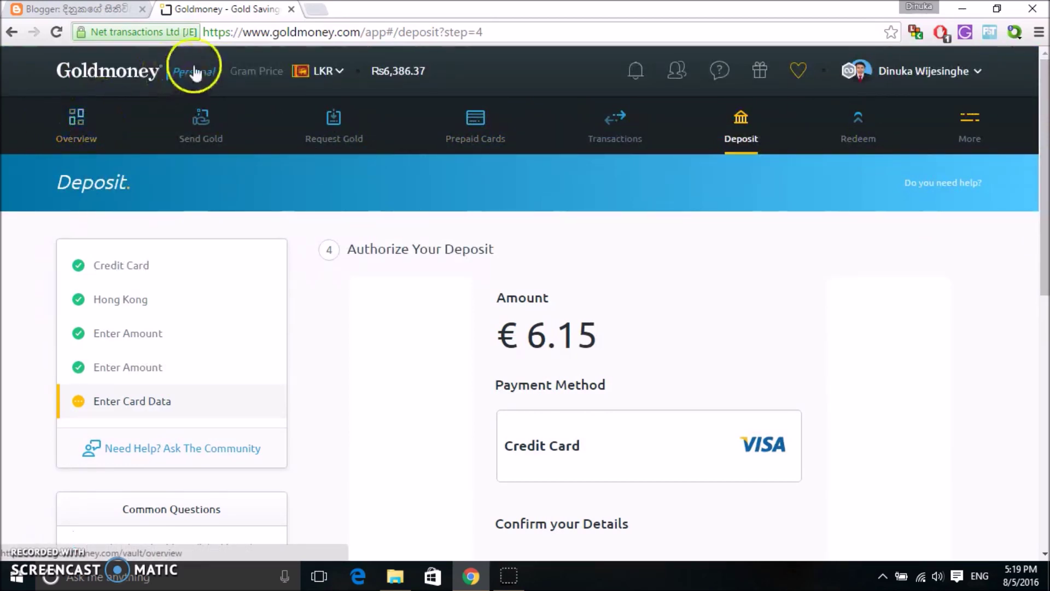
{"action": "mouse_move", "coordinate": [204, 74]}
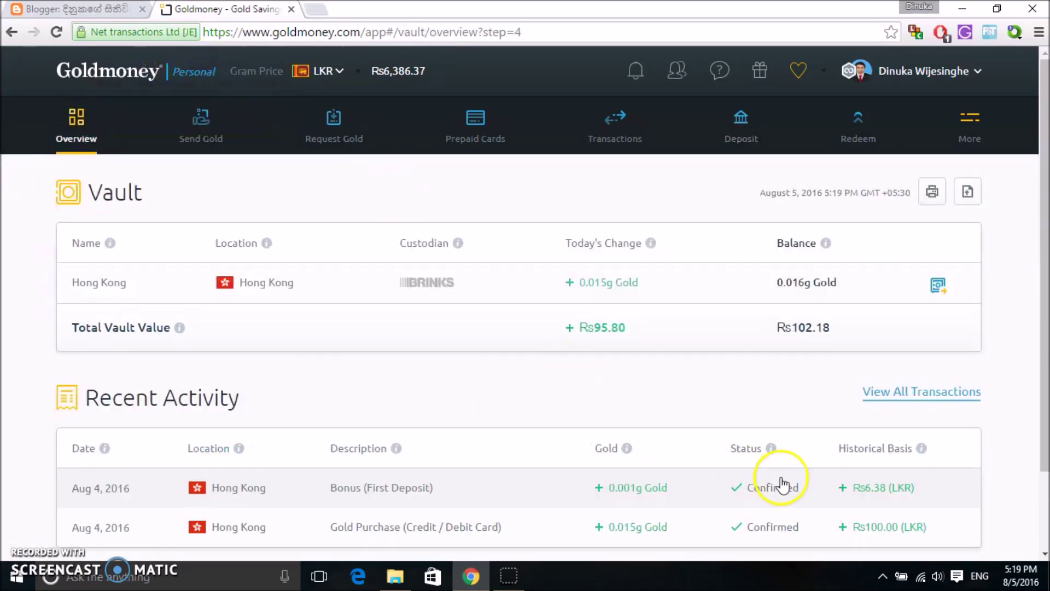
{"action": "left_click_drag", "start_coordinate": [1042, 244], "coordinate": [1045, 345]}
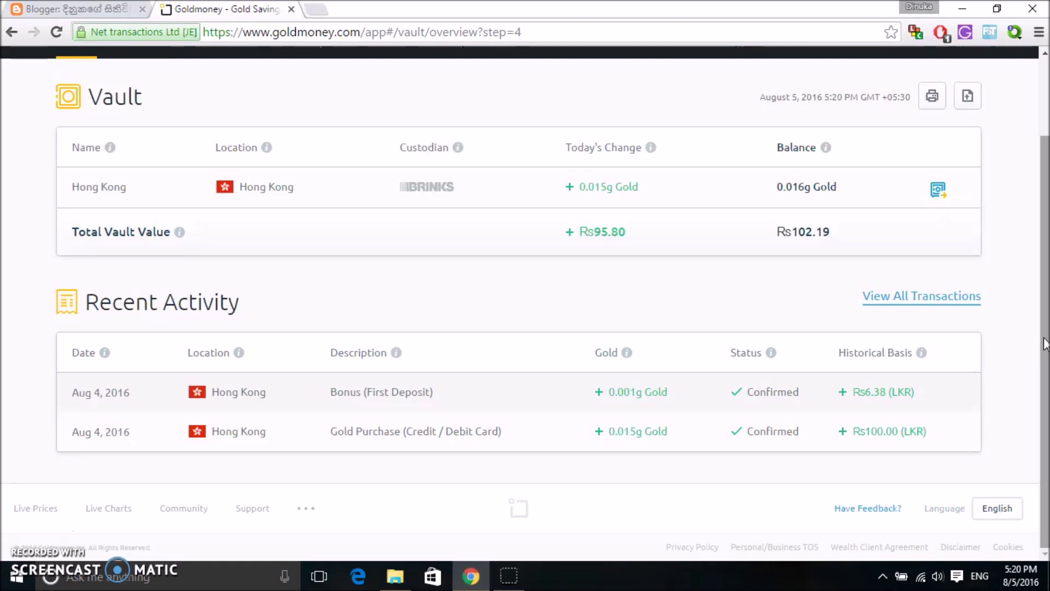
{"action": "scroll", "coordinate": [1045, 343], "scroll_direction": "up", "scroll_amount": 2}
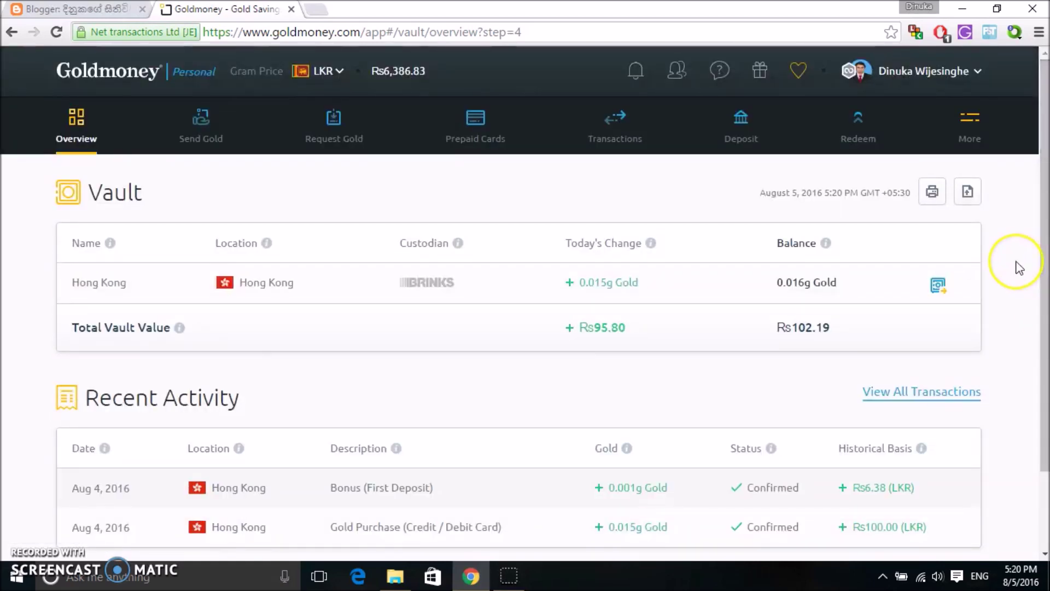
Step: Start verifying the account to upgrade it to Personal Verified and open the government-issued ID upload form
{"action": "left_click", "coordinate": [975, 179]}
{"action": "left_click", "coordinate": [916, 83]}
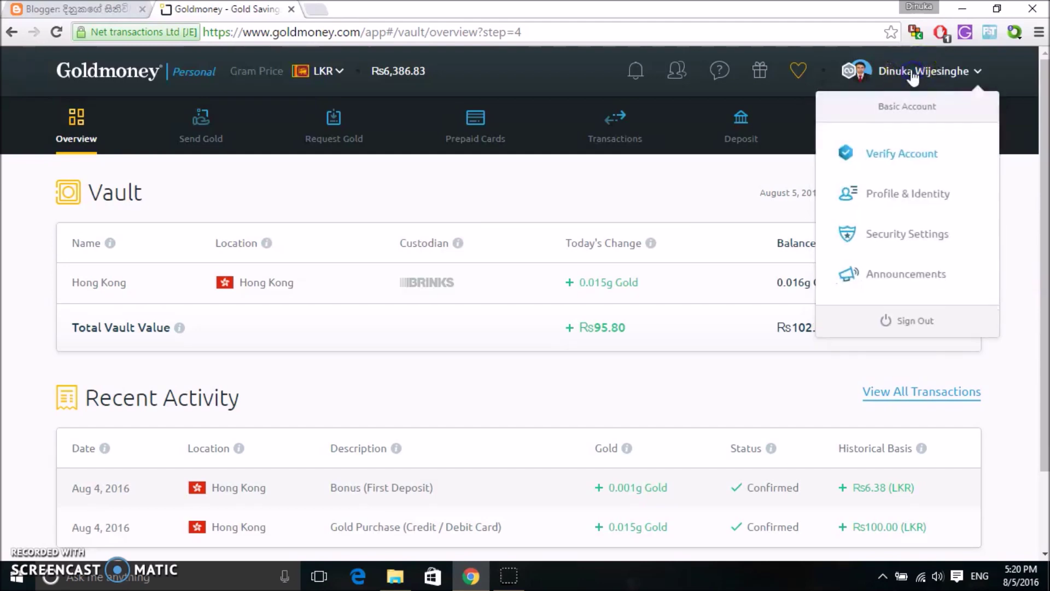
{"action": "left_click", "coordinate": [905, 167]}
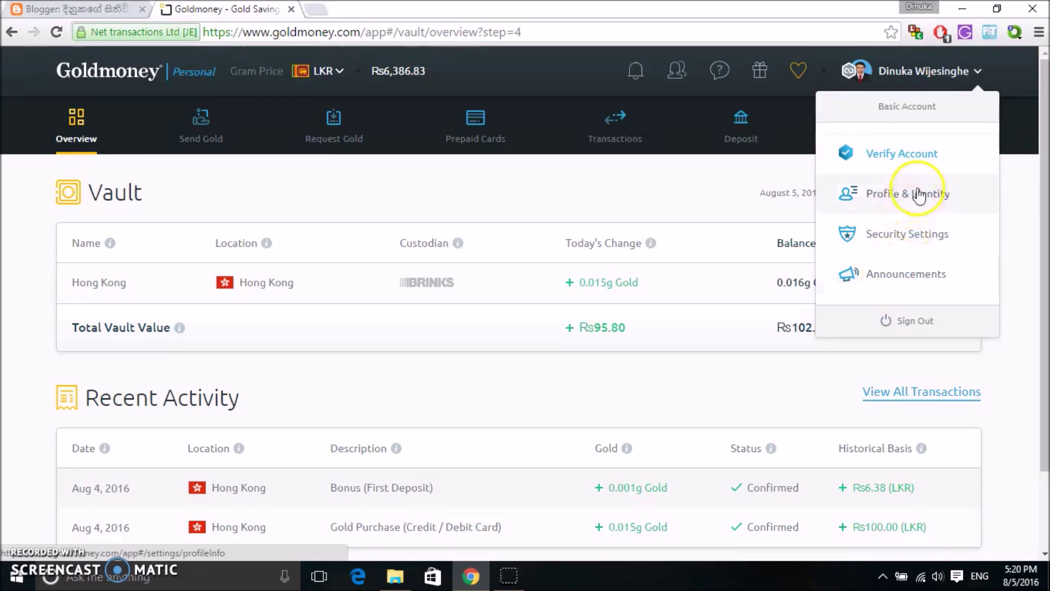
{"action": "double_click", "coordinate": [924, 163]}
{"action": "left_click", "coordinate": [923, 163]}
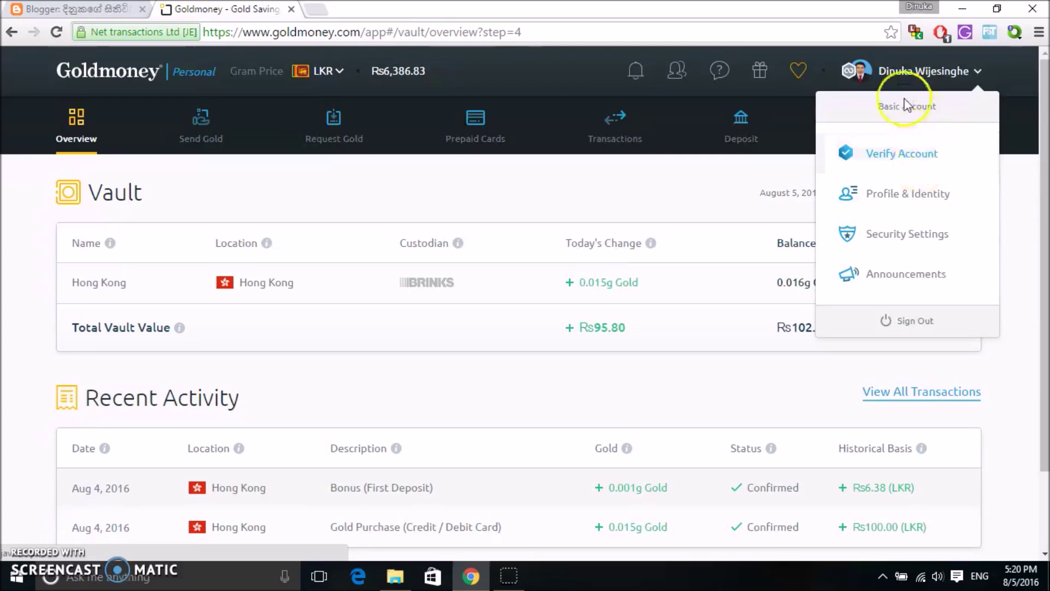
{"action": "left_click", "coordinate": [875, 156]}
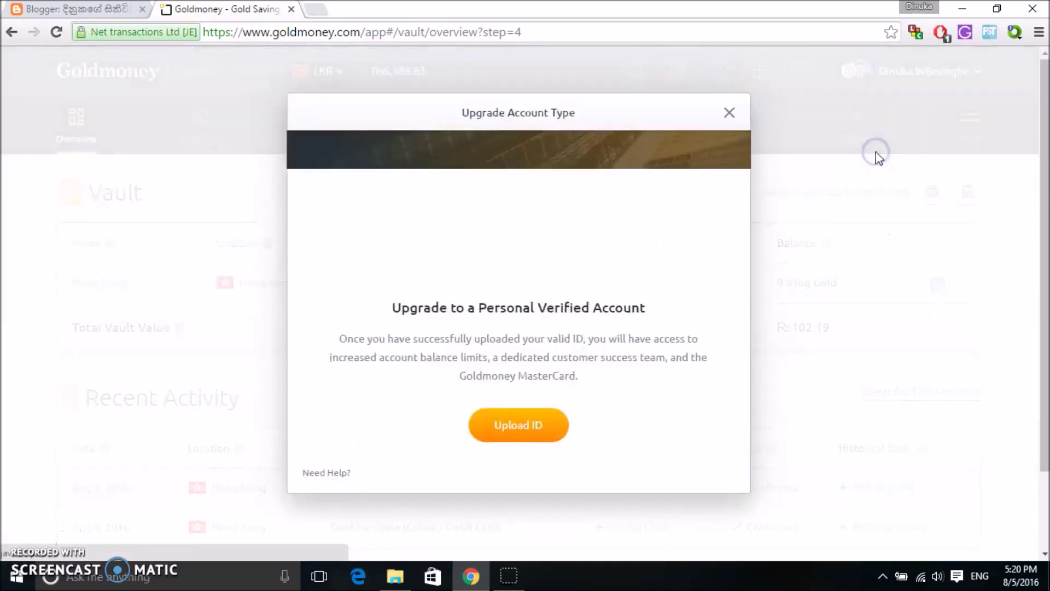
{"action": "left_click", "coordinate": [523, 311]}
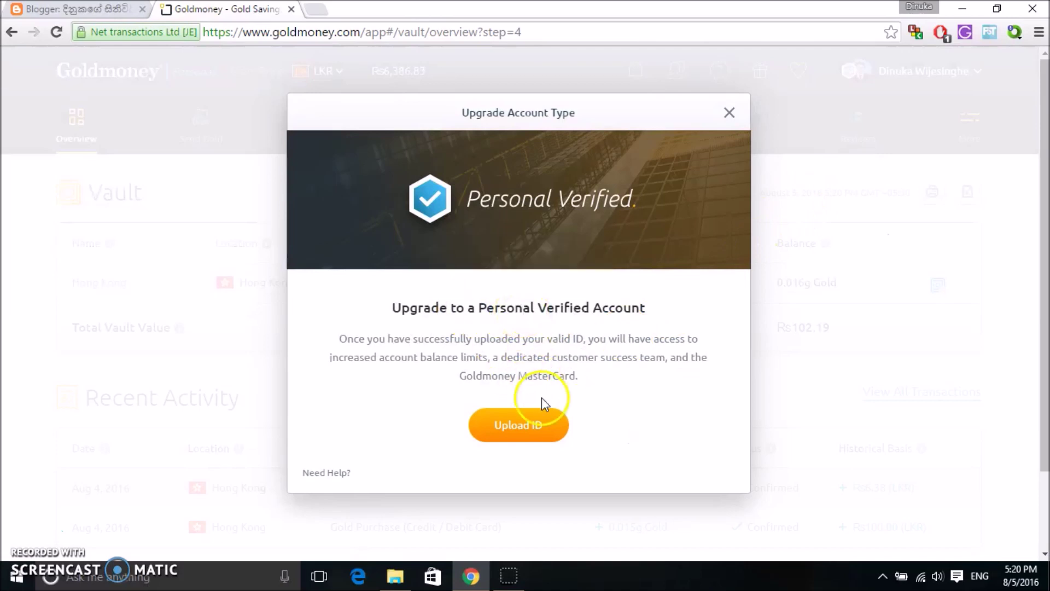
{"action": "left_click", "coordinate": [542, 430]}
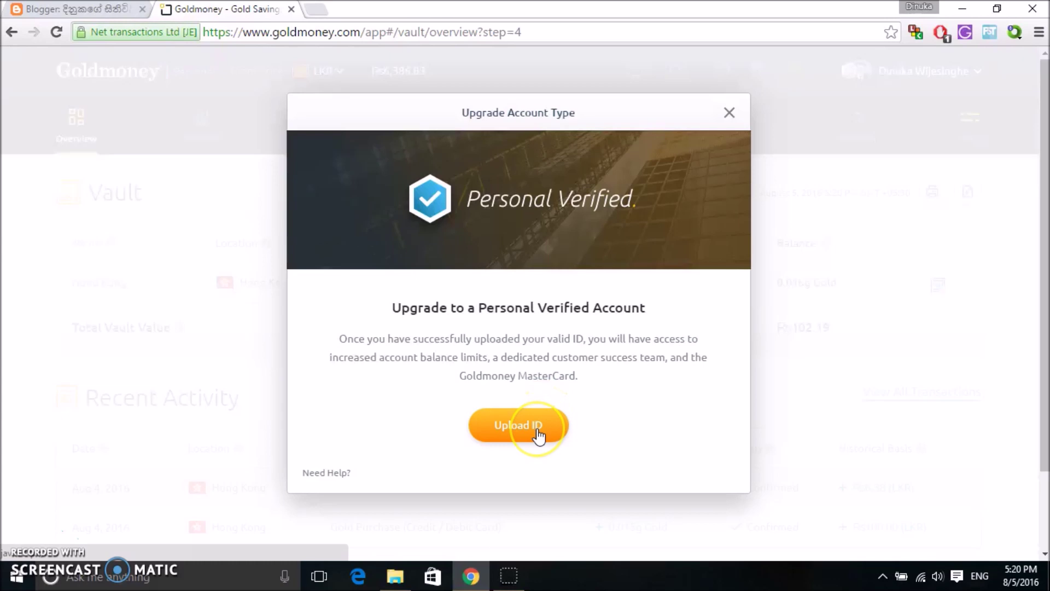
{"action": "left_click", "coordinate": [539, 435]}
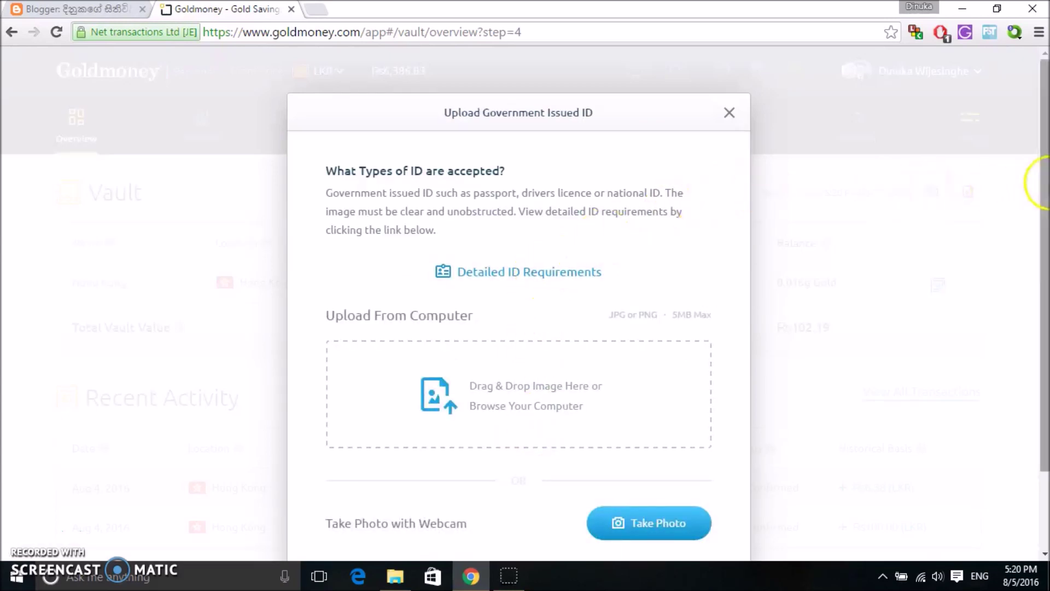
Step: Read the detailed ID requirements for the identification document and return to the upload form
{"action": "scroll", "coordinate": [763, 364], "scroll_direction": "down", "scroll_amount": 2}
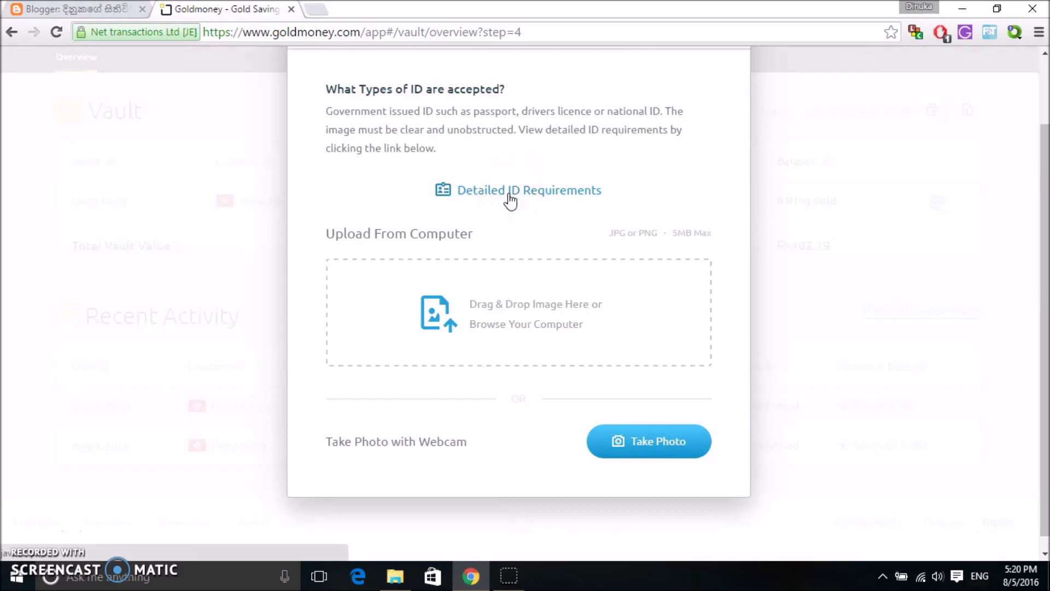
{"action": "left_click", "coordinate": [509, 192]}
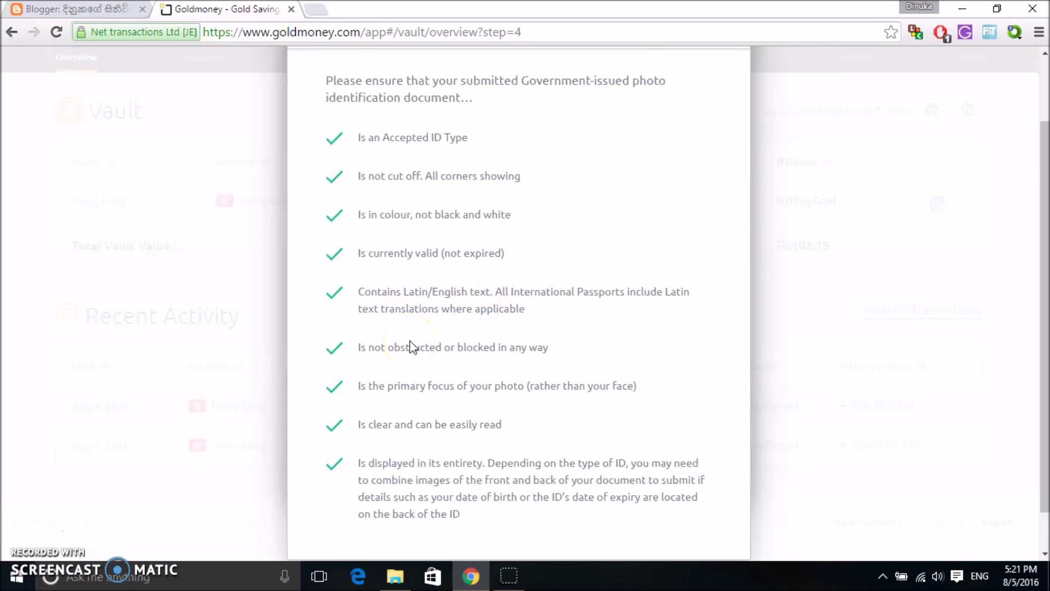
{"action": "left_click_drag", "start_coordinate": [1039, 207], "coordinate": [1034, 300]}
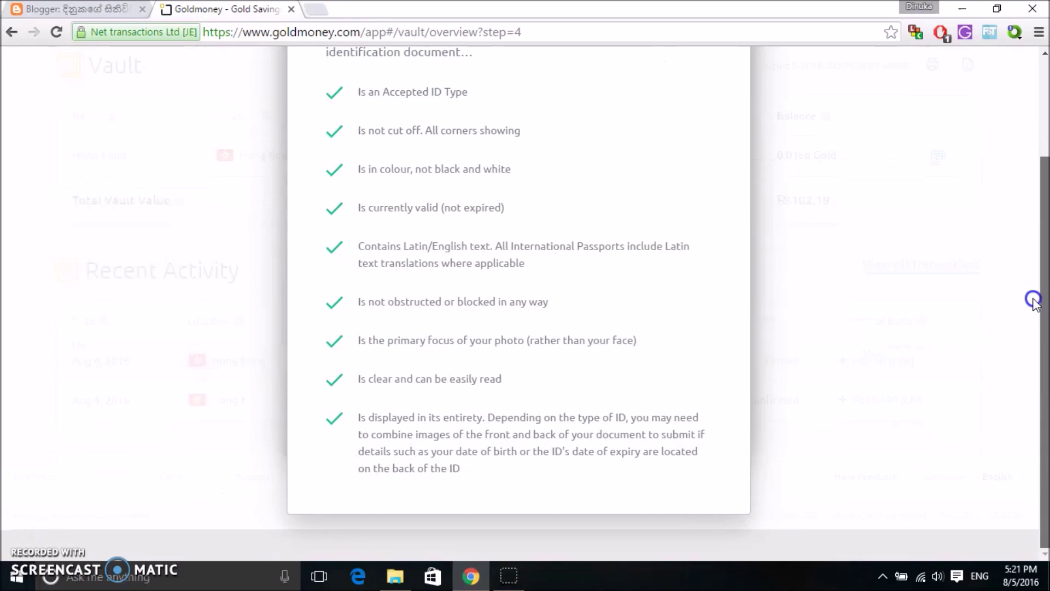
{"action": "left_click_drag", "start_coordinate": [1033, 255], "coordinate": [1008, 192]}
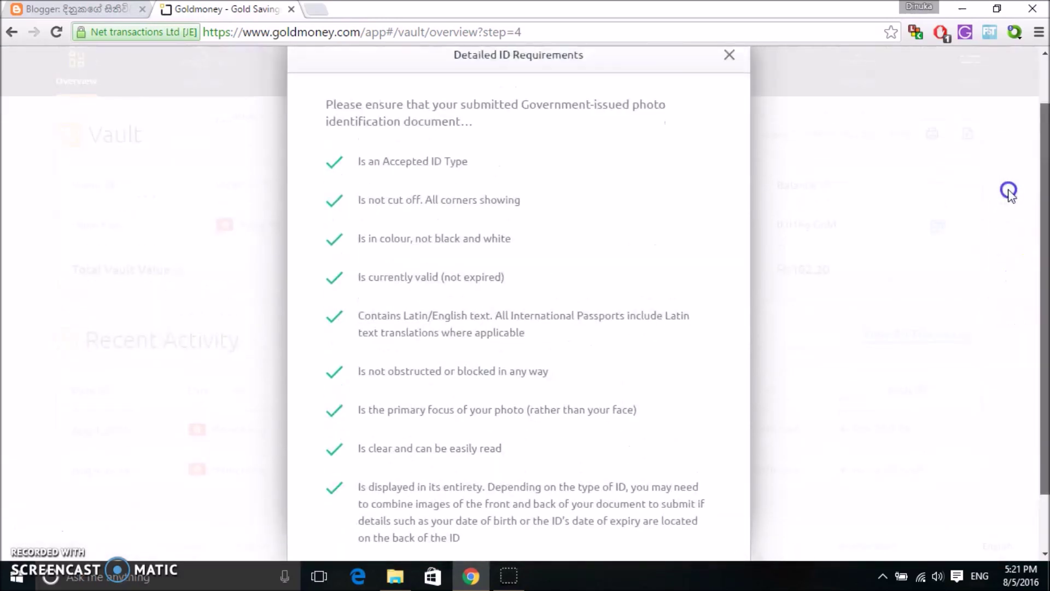
{"action": "left_click", "coordinate": [729, 54]}
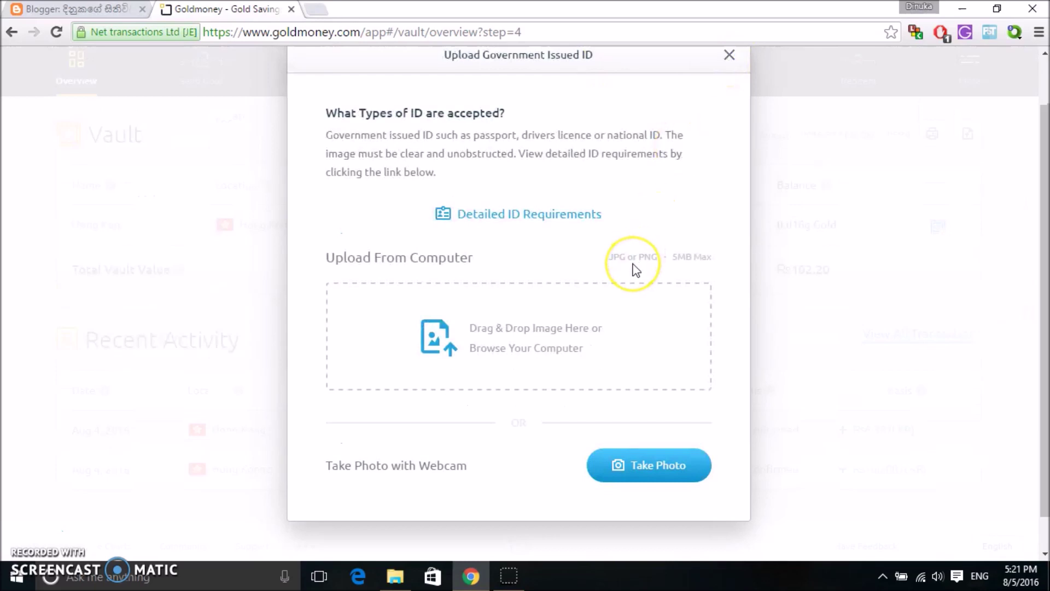
Step: Check the option for uploading an ID image from the computer and close the upload form
{"action": "left_click", "coordinate": [535, 353]}
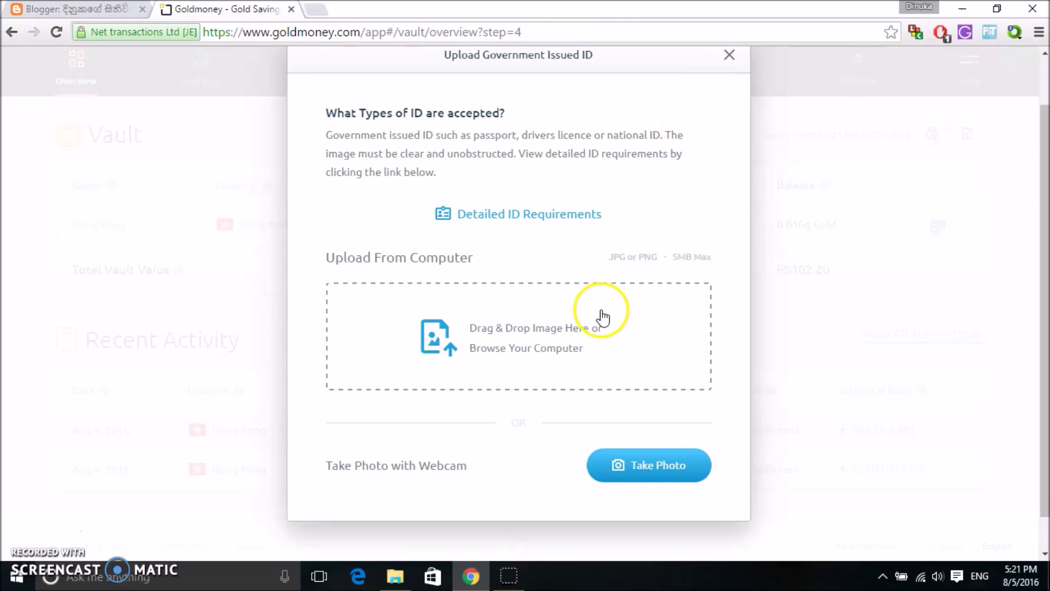
{"action": "left_click", "coordinate": [729, 54]}
{"action": "left_click", "coordinate": [708, 79]}
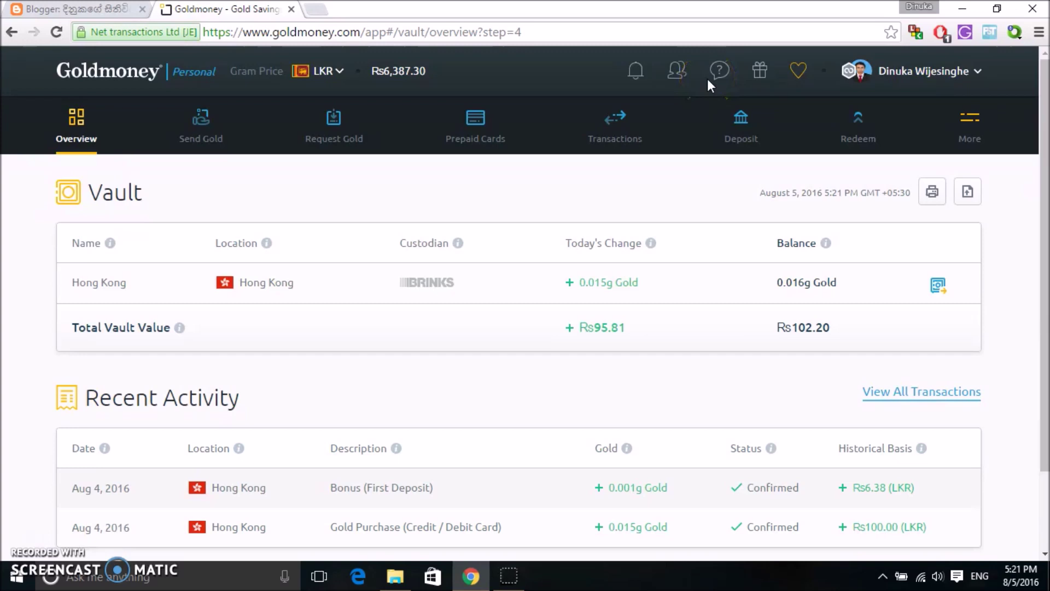
Step: Open the prepaid card request page and read its account verification and minimum deposit requirements
{"action": "left_click", "coordinate": [651, 169]}
{"action": "left_click", "coordinate": [481, 132]}
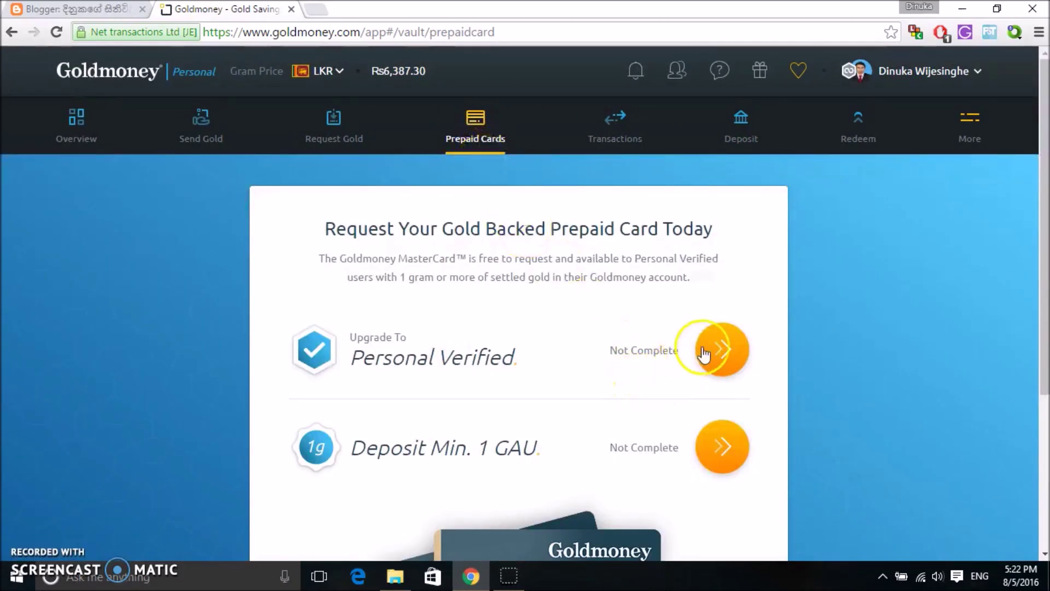
{"action": "left_click_drag", "start_coordinate": [1046, 147], "coordinate": [1046, 224]}
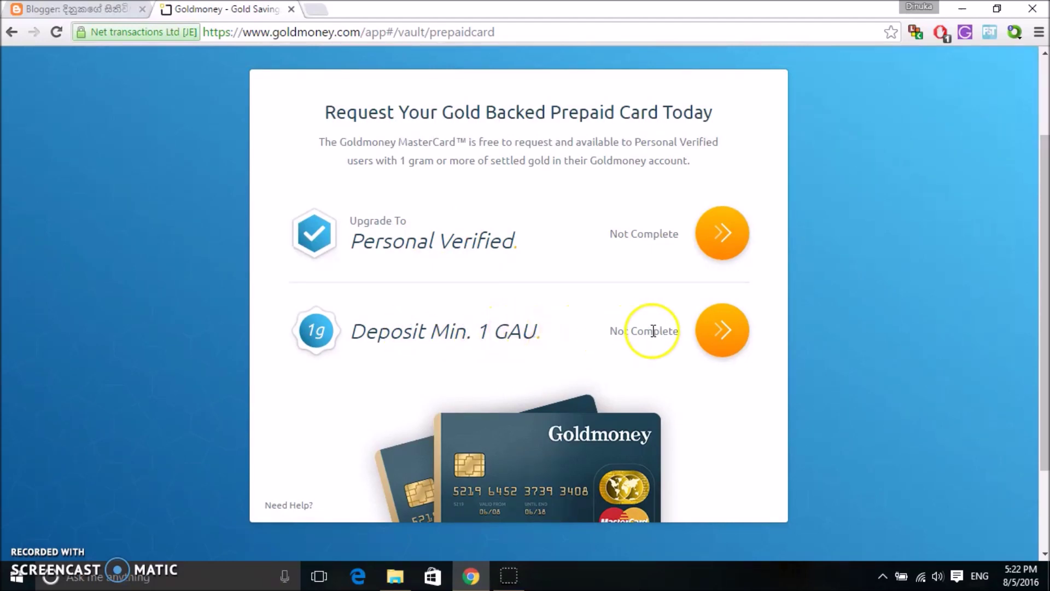
{"action": "left_click_drag", "start_coordinate": [1042, 253], "coordinate": [1046, 213]}
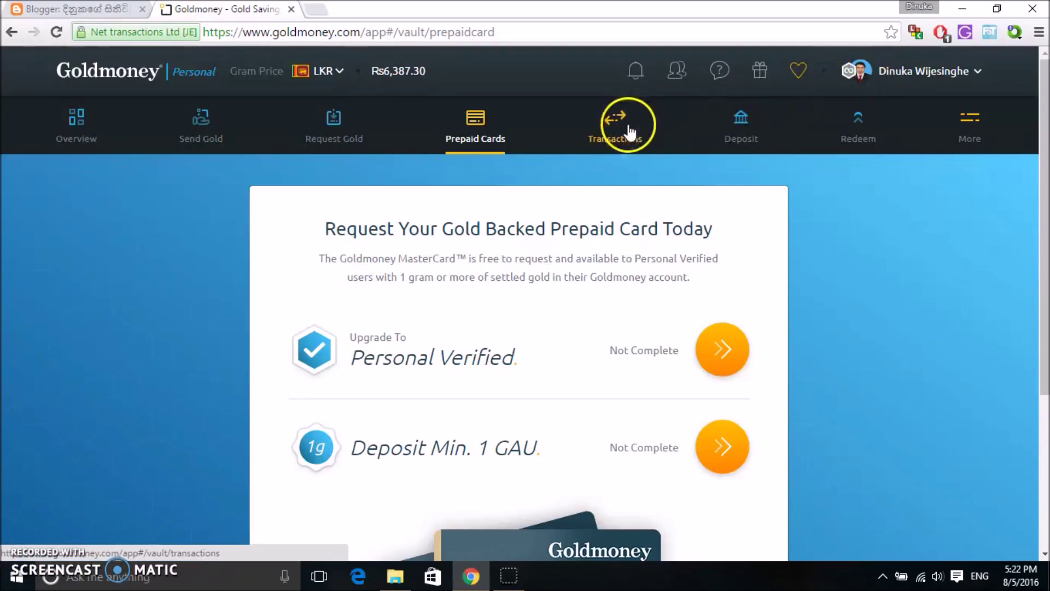
Step: Start a gold redemption with Prepaid Card as the method and open the card loading form
{"action": "left_click", "coordinate": [847, 119]}
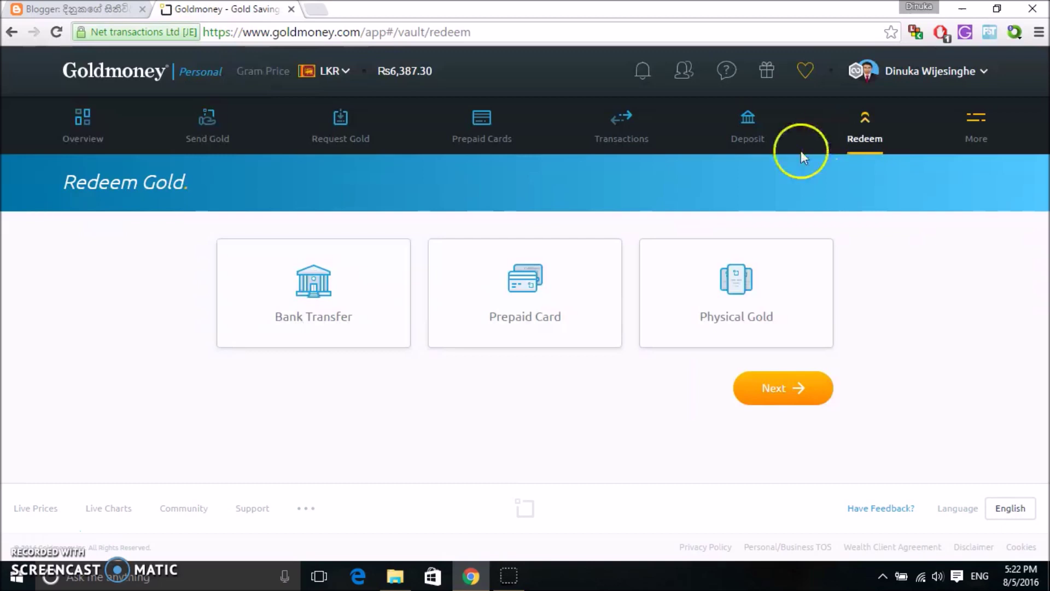
{"action": "left_click", "coordinate": [529, 331]}
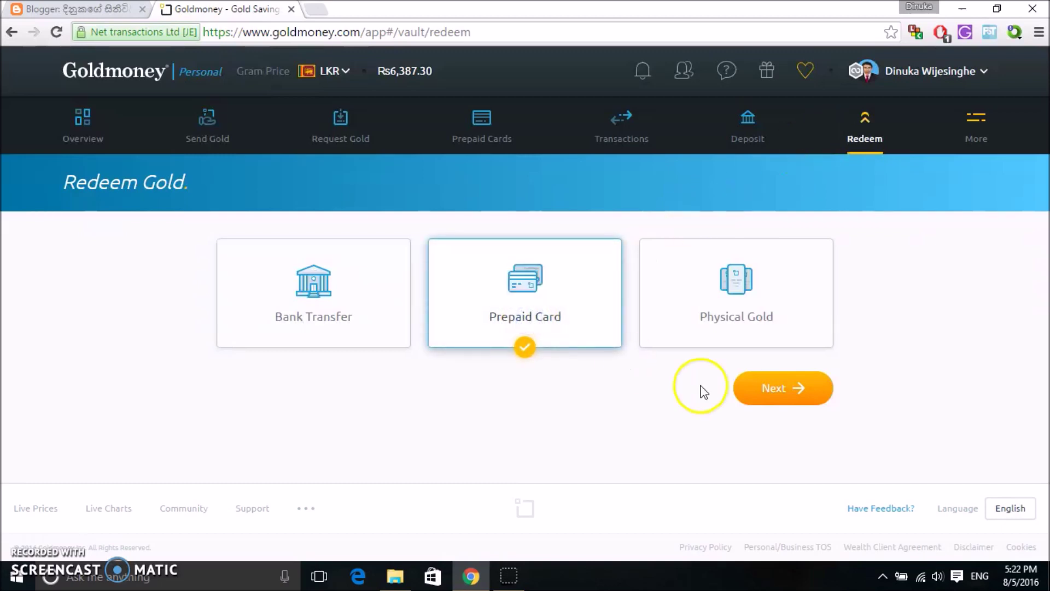
{"action": "left_click", "coordinate": [806, 389]}
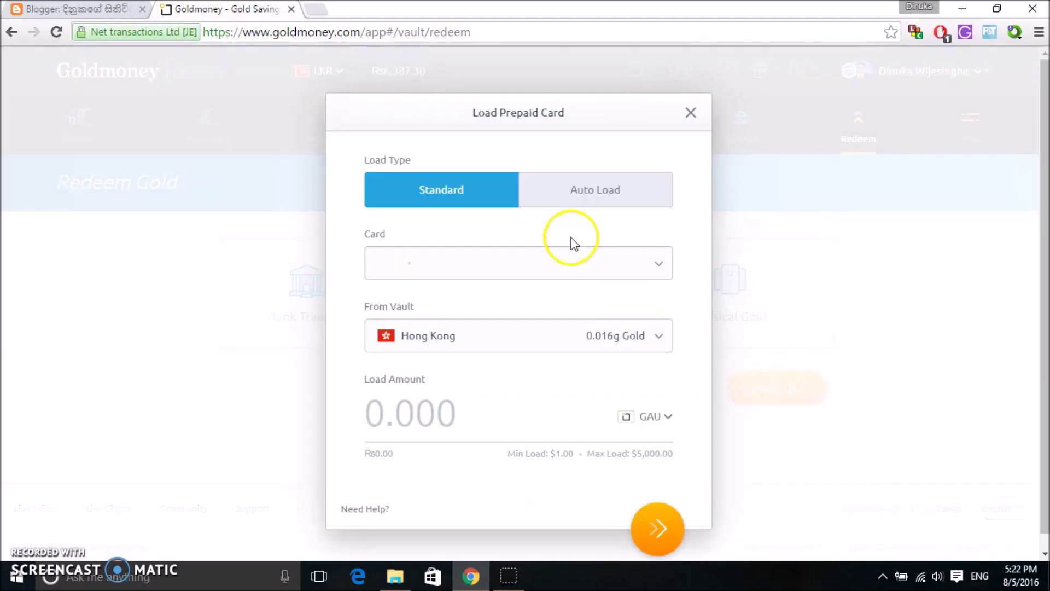
Step: Compare the Standard and Auto Load types in the prepaid card loading form, including their card selection, and close the form
{"action": "left_click", "coordinate": [539, 264]}
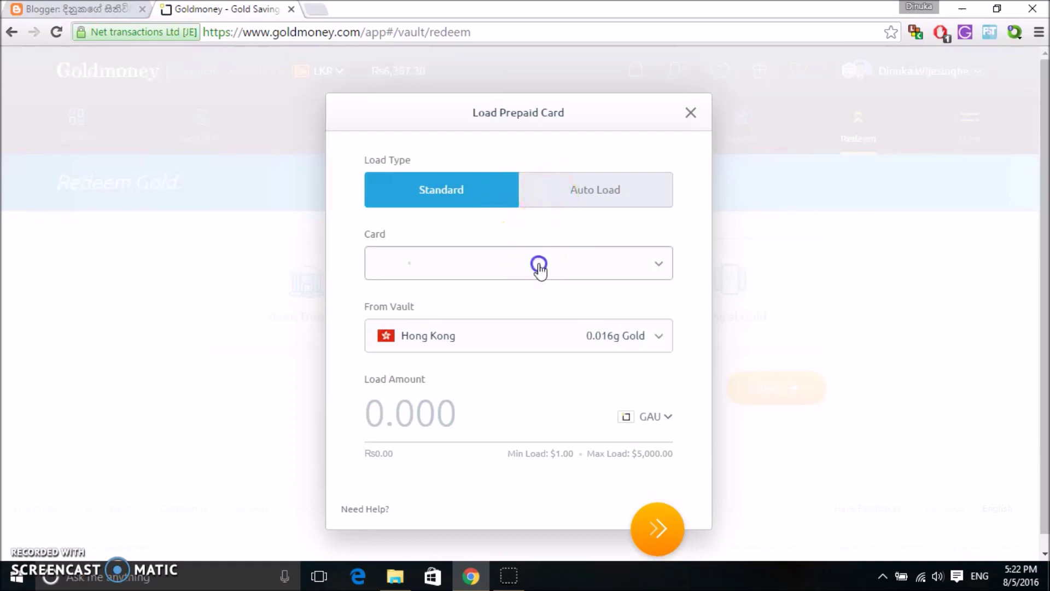
{"action": "left_click", "coordinate": [583, 193]}
{"action": "left_click", "coordinate": [537, 388]}
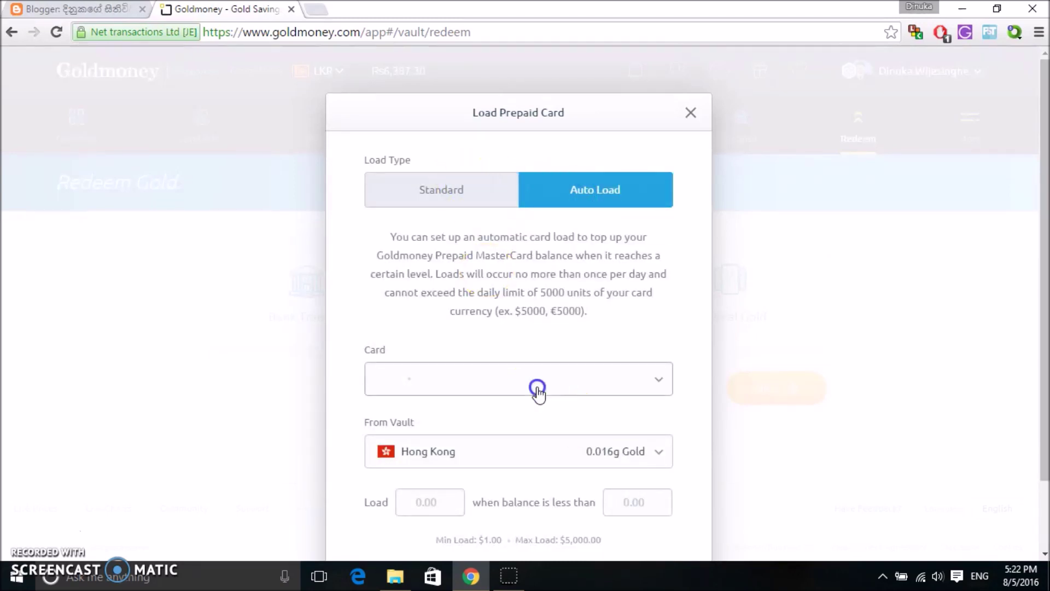
{"action": "left_click", "coordinate": [448, 204]}
{"action": "left_click", "coordinate": [691, 114]}
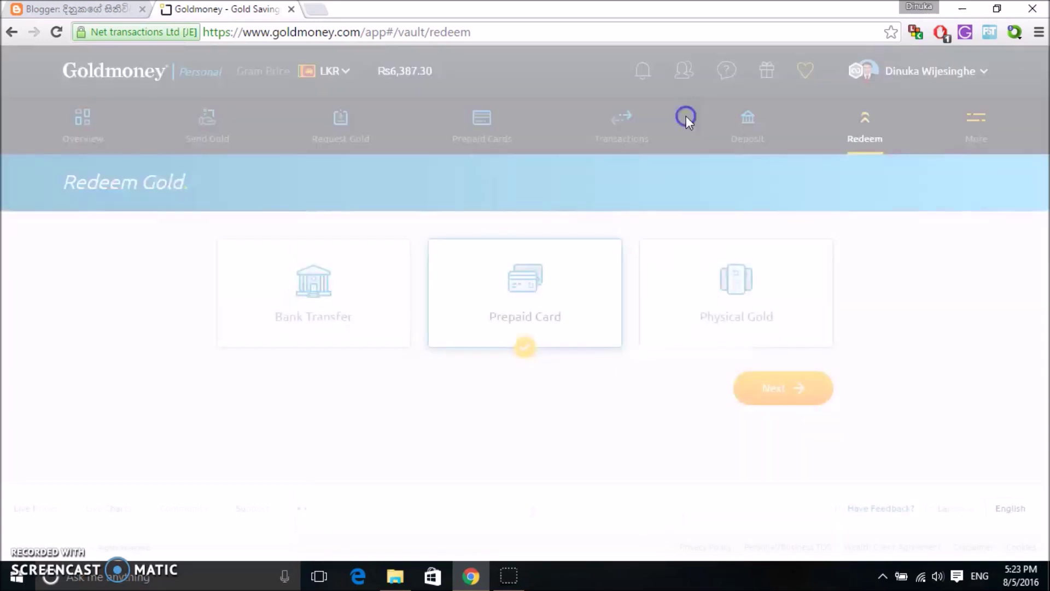
Step: Choose Physical Gold as the redemption method with Goldmoney 10g Cubes & Coins, and browse the products offered
{"action": "left_click", "coordinate": [352, 296]}
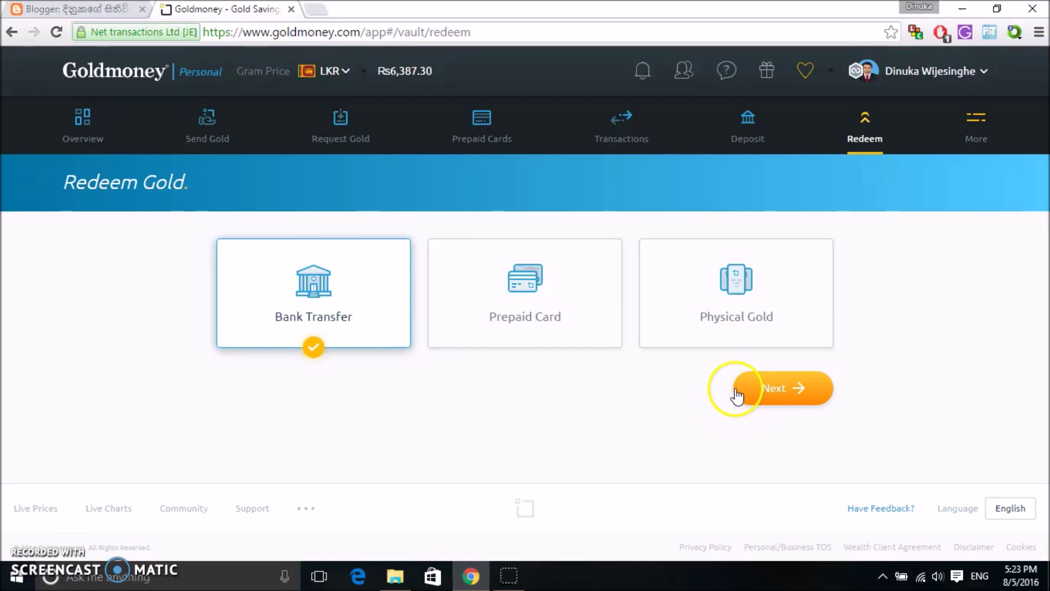
{"action": "left_click", "coordinate": [773, 294]}
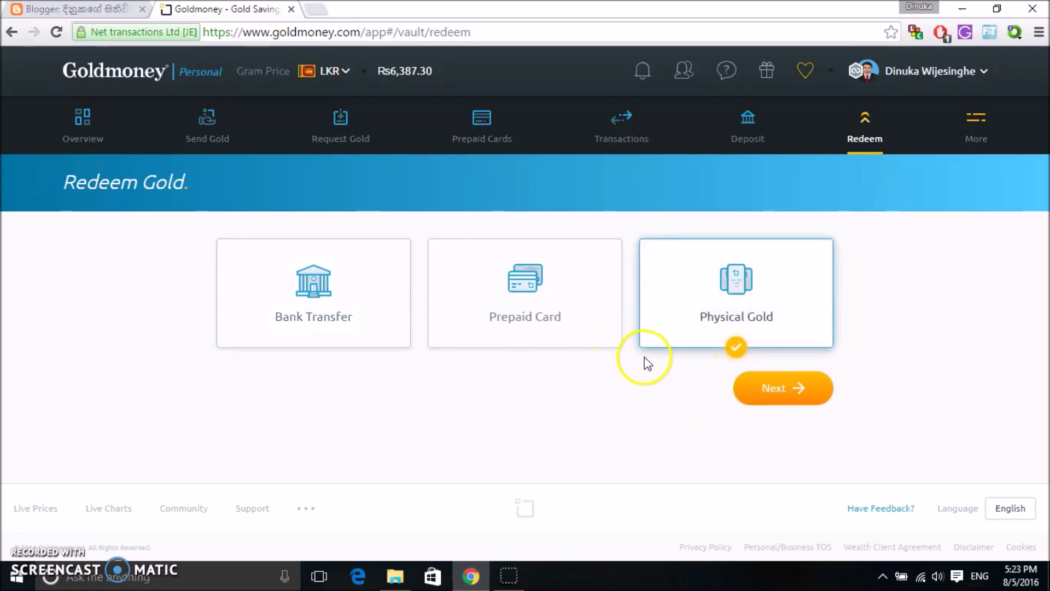
{"action": "left_click", "coordinate": [762, 389]}
{"action": "left_click", "coordinate": [762, 390]}
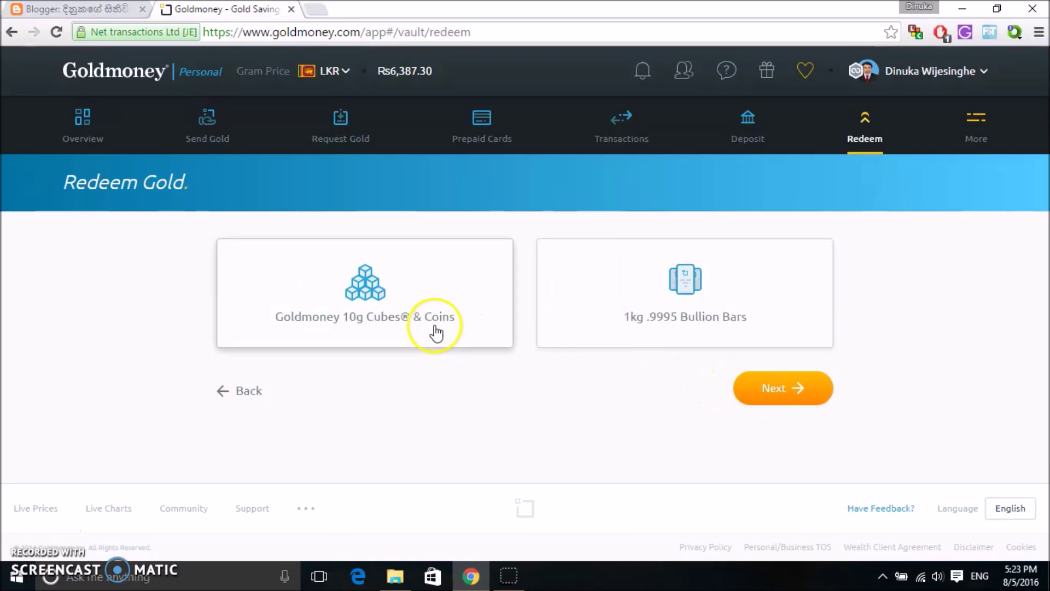
{"action": "left_click", "coordinate": [408, 328]}
{"action": "left_click", "coordinate": [750, 387]}
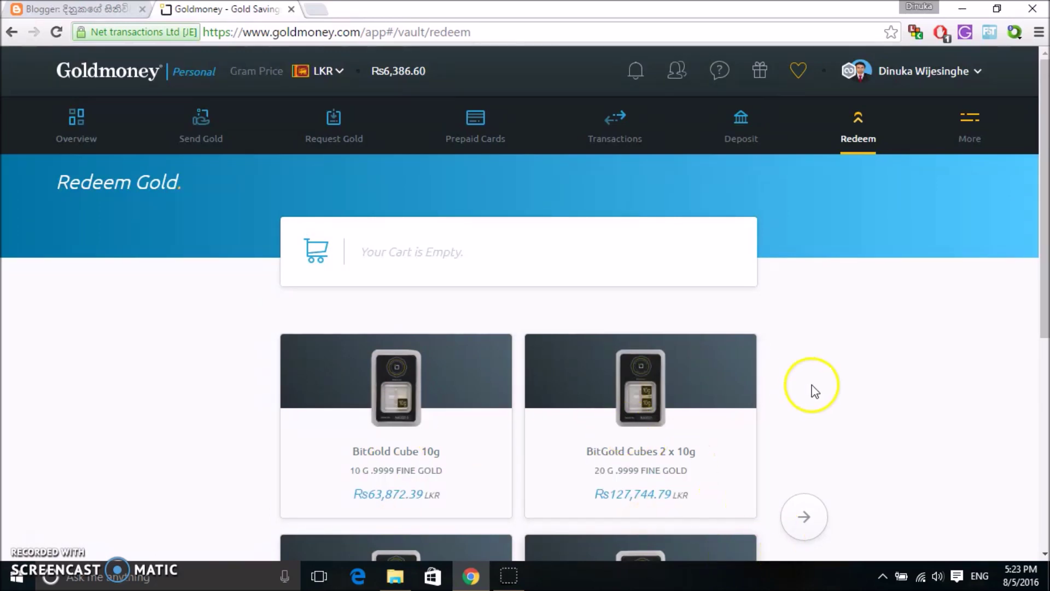
{"action": "left_click_drag", "start_coordinate": [1042, 188], "coordinate": [1043, 309]}
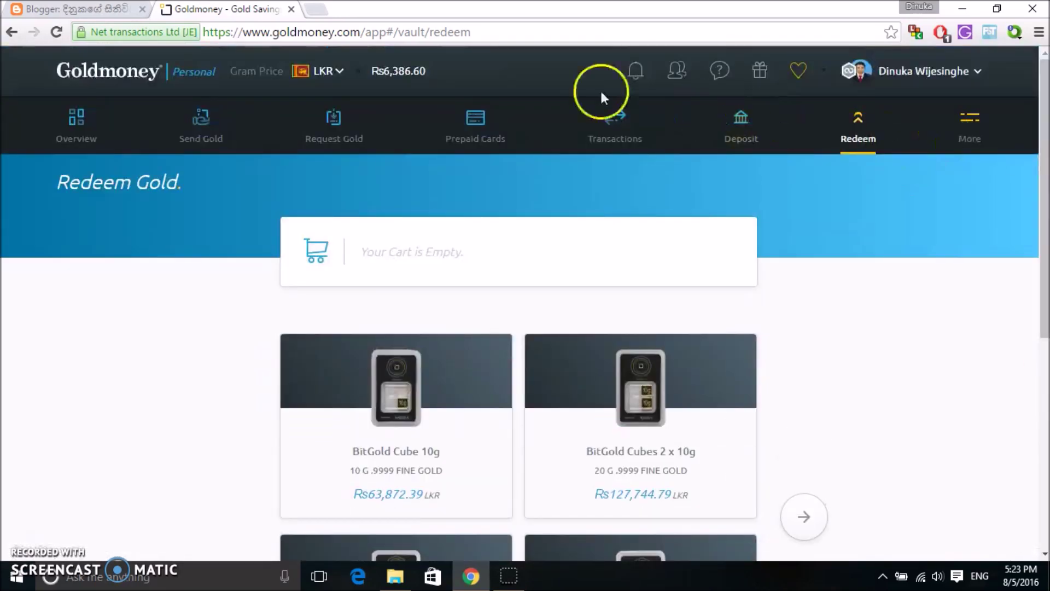
Step: Return to the vault overview and review the vault balance and recent activity
{"action": "left_click", "coordinate": [75, 128]}
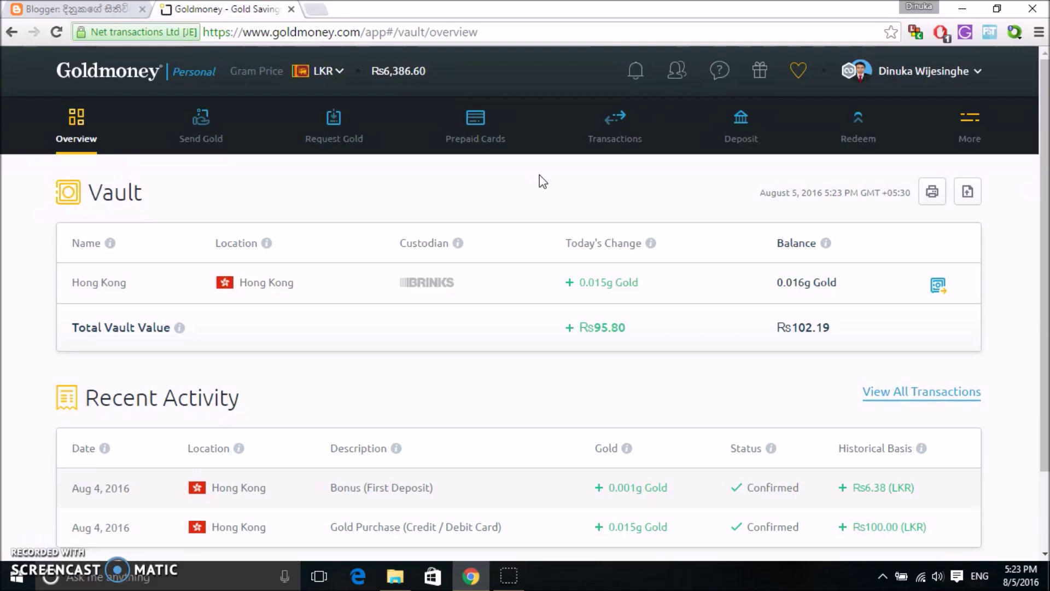
{"action": "left_click_drag", "start_coordinate": [1039, 136], "coordinate": [1040, 191]}
{"action": "left_click_drag", "start_coordinate": [1042, 146], "coordinate": [1043, 277]}
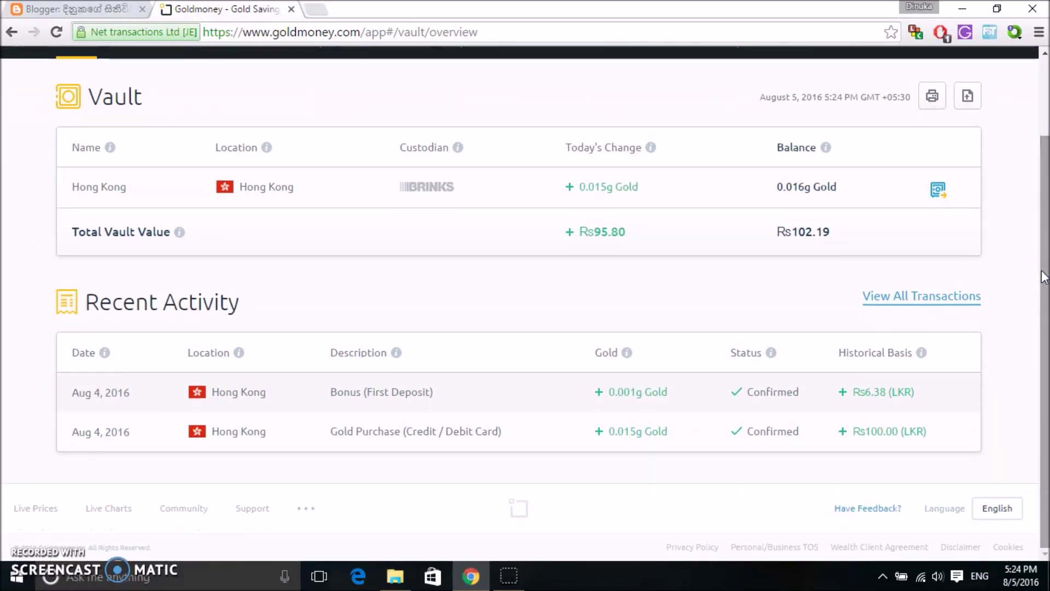